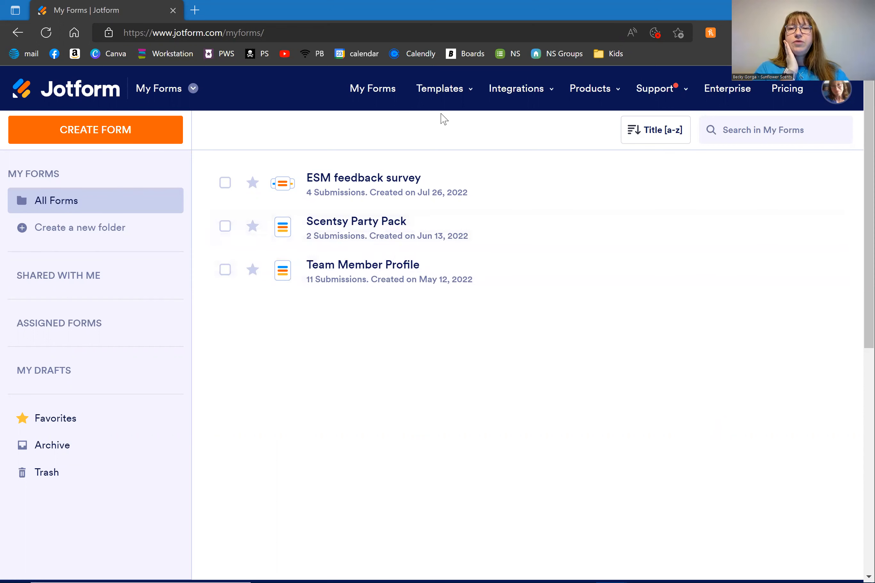
Step: Create a new form from scratch using the Classic Form layout
{"action": "mouse_move", "coordinate": [476, 92]}
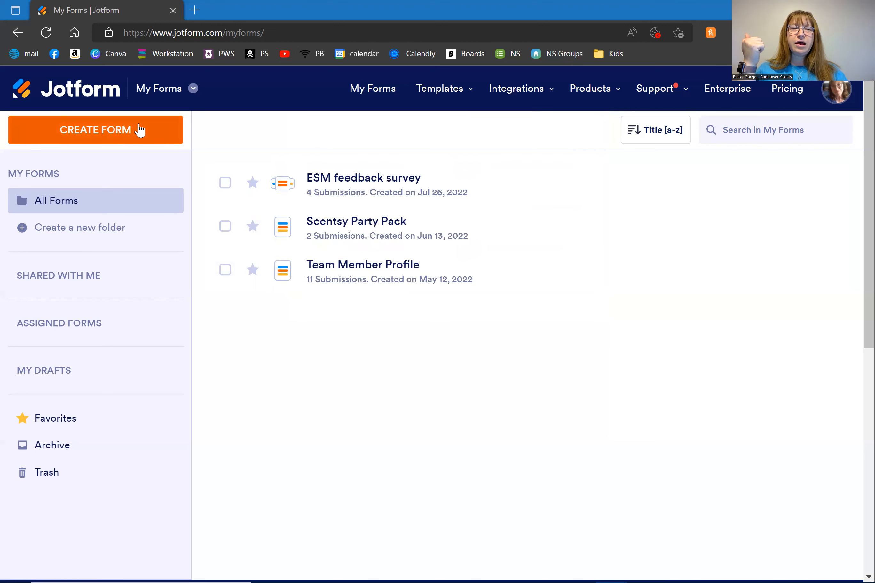
{"action": "left_click", "coordinate": [95, 132]}
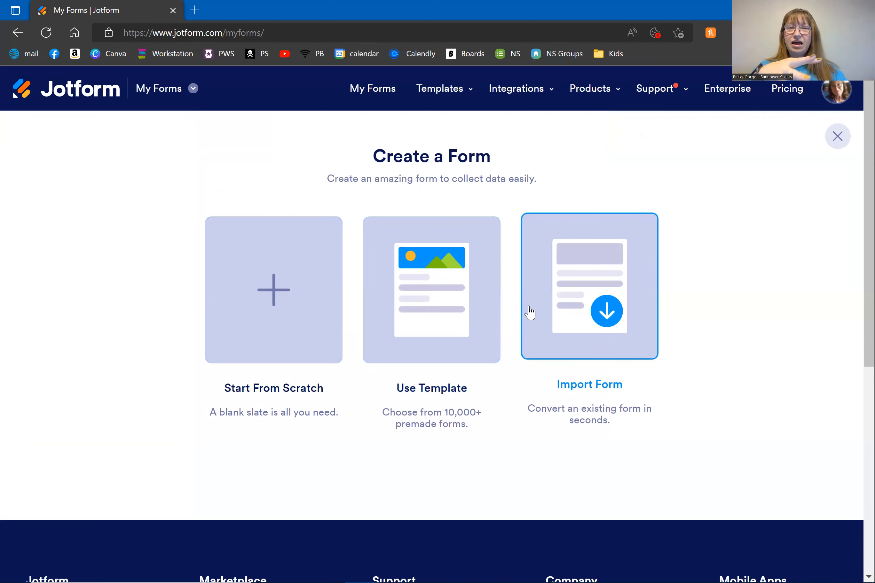
{"action": "left_click", "coordinate": [302, 272]}
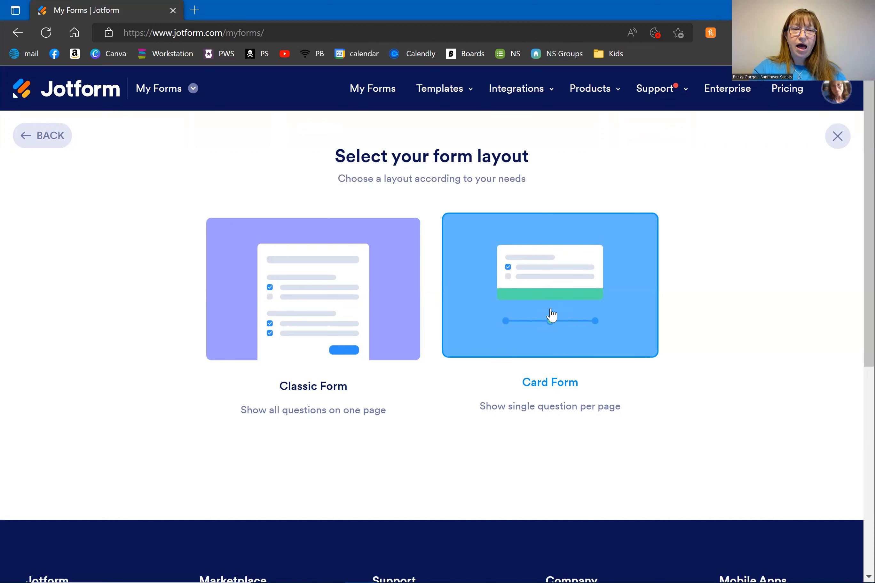
{"action": "left_click", "coordinate": [332, 293]}
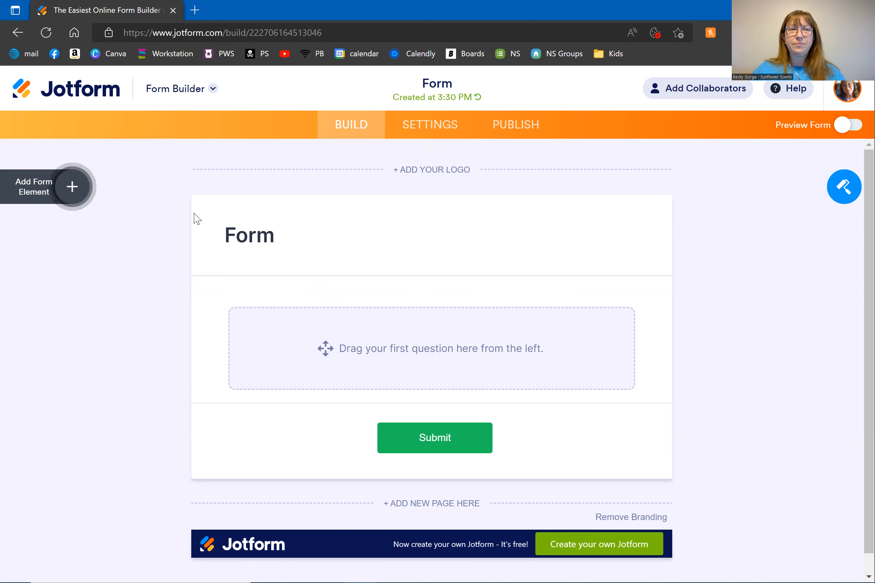
Step: Change the form's heading to "Customer Profile"
{"action": "left_click", "coordinate": [255, 233]}
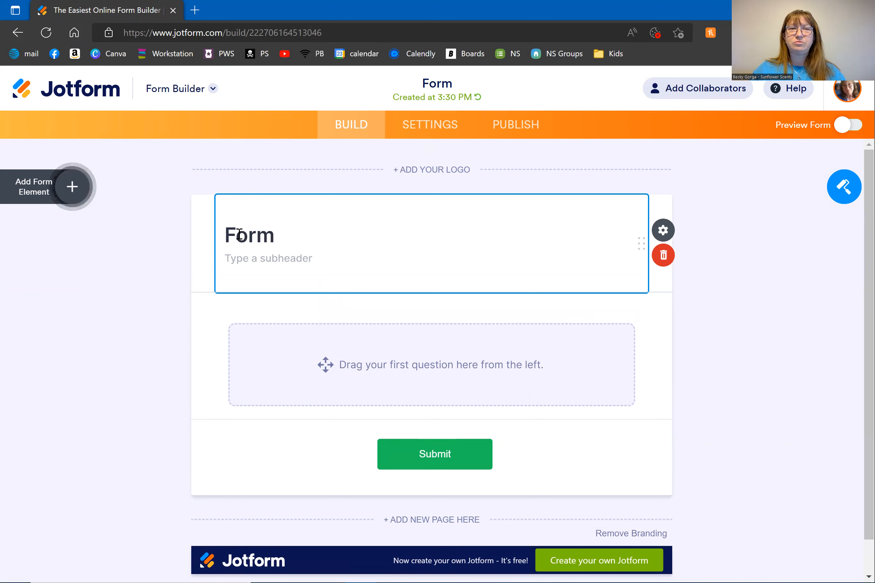
{"action": "double_click", "coordinate": [255, 237]}
{"action": "type", "text": "Cus"}
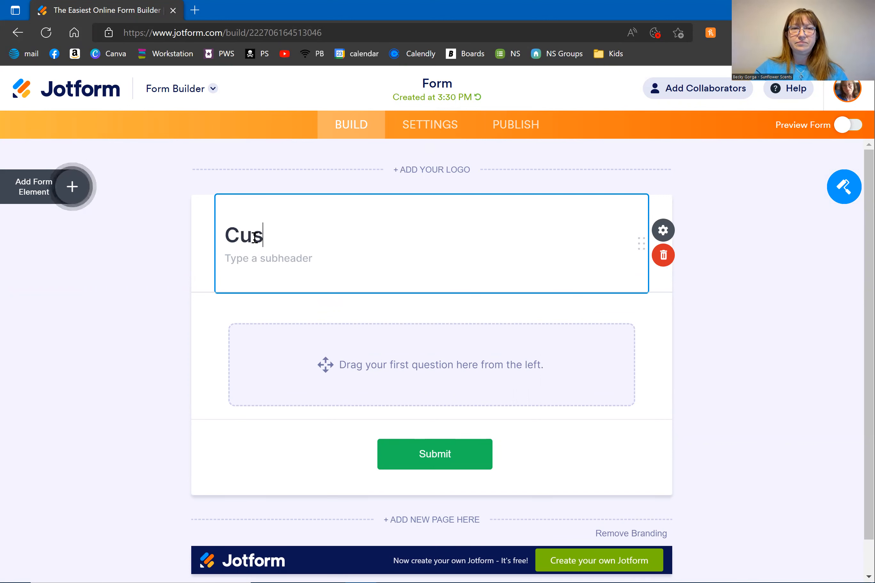
{"action": "type", "text": "tomer Profile"}
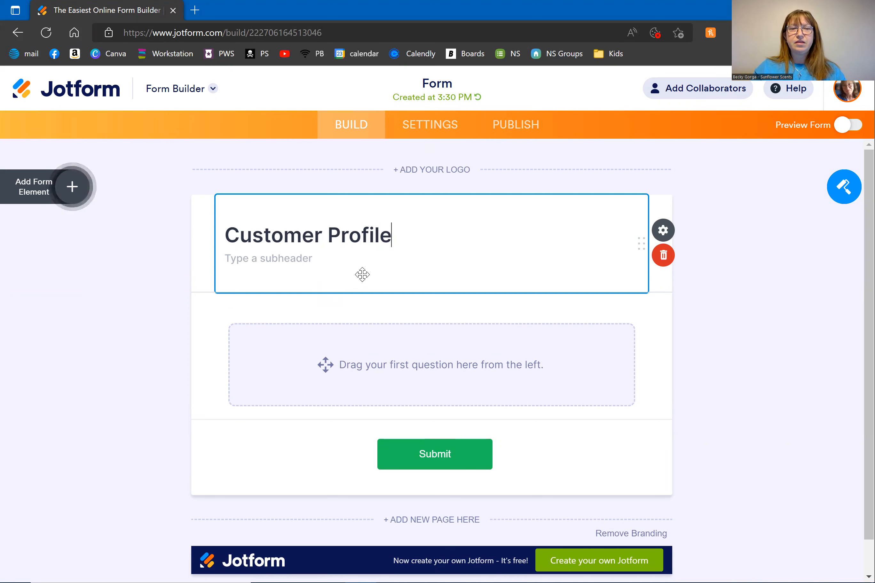
Step: Add a Full Name field below the form heading and make it required
{"action": "left_click", "coordinate": [399, 381]}
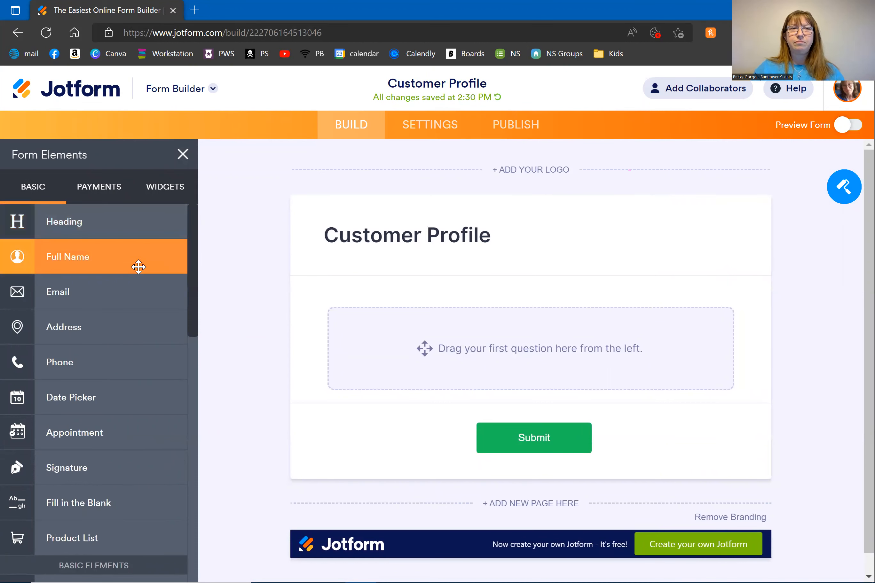
{"action": "left_click", "coordinate": [138, 267]}
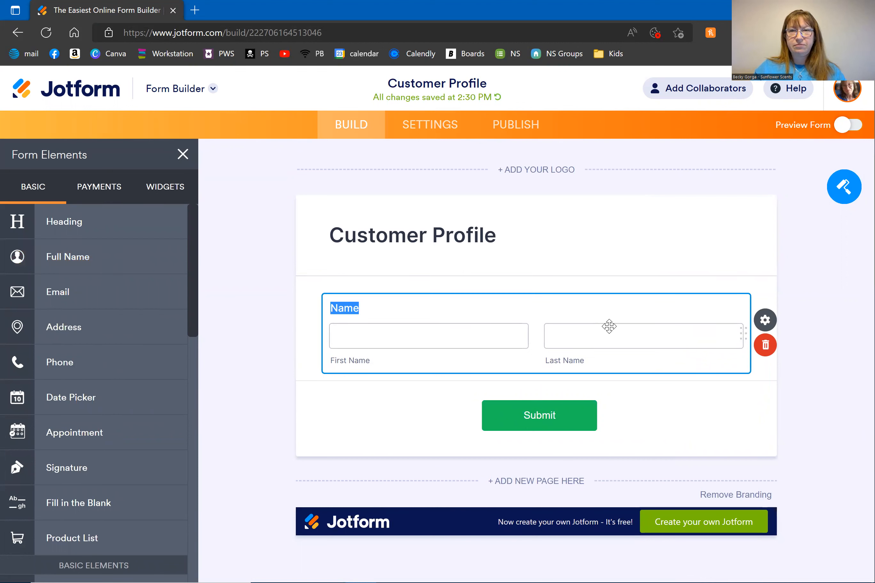
{"action": "left_click", "coordinate": [764, 323]}
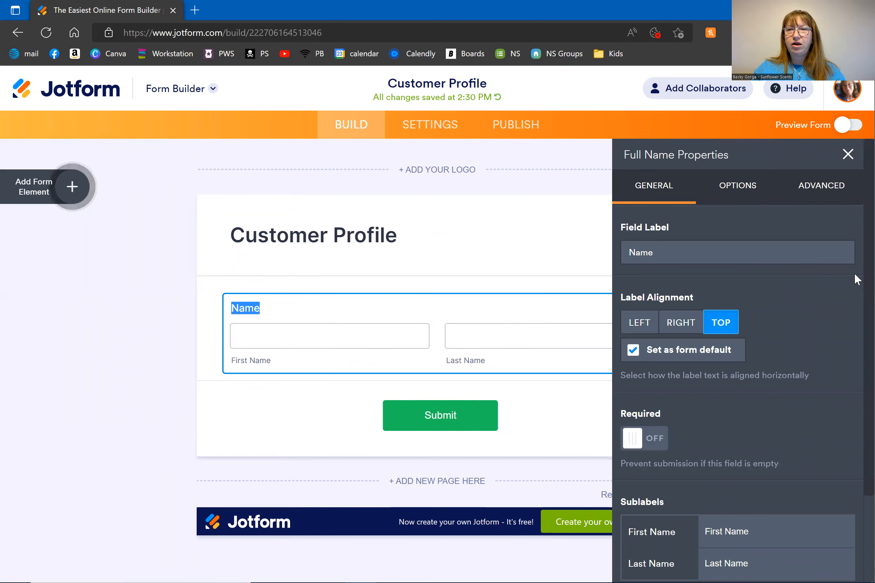
{"action": "scroll", "coordinate": [853, 286], "scroll_direction": "down", "scroll_amount": 2}
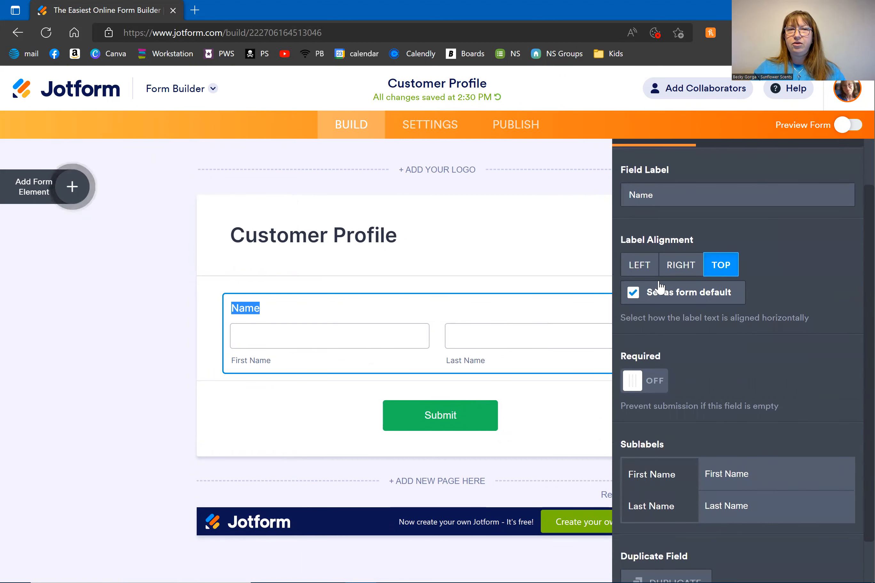
{"action": "left_click", "coordinate": [642, 390]}
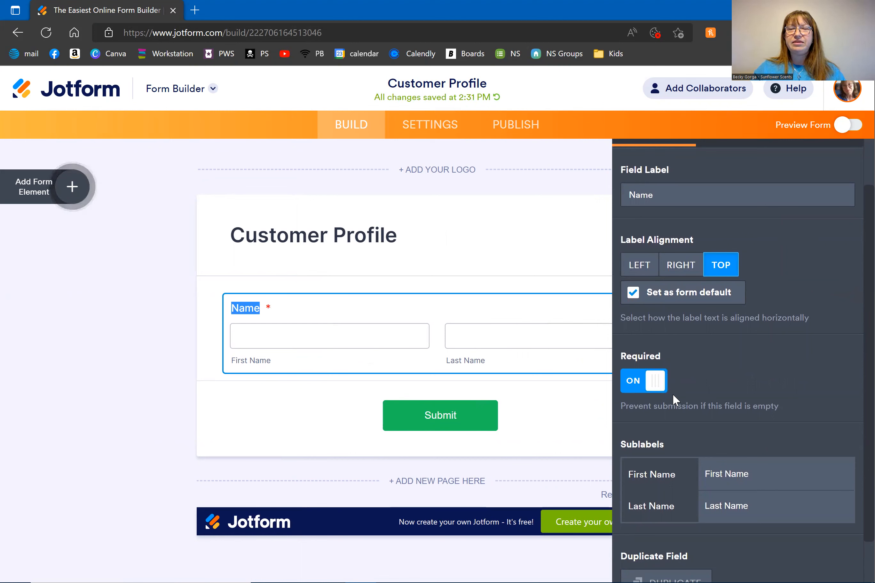
{"action": "scroll", "coordinate": [853, 361], "scroll_direction": "down", "scroll_amount": 2}
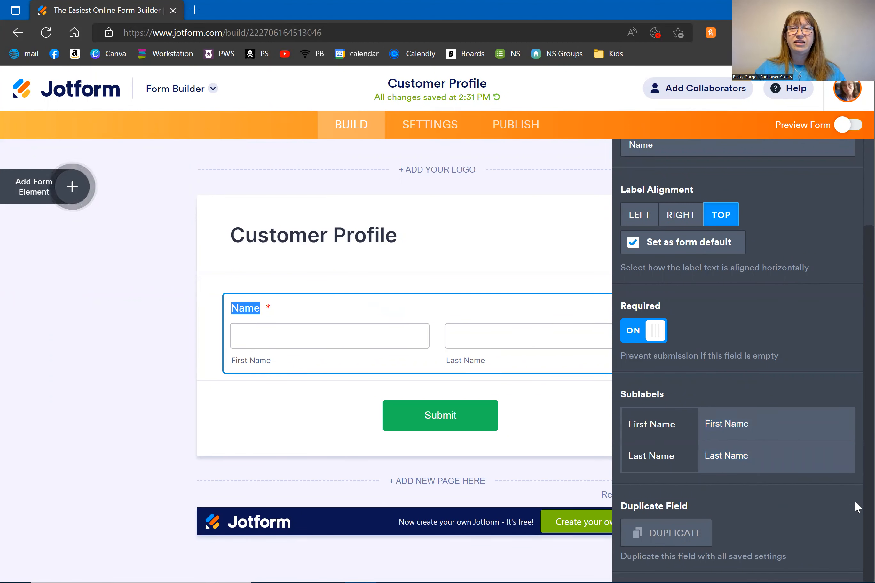
{"action": "left_click", "coordinate": [158, 382]}
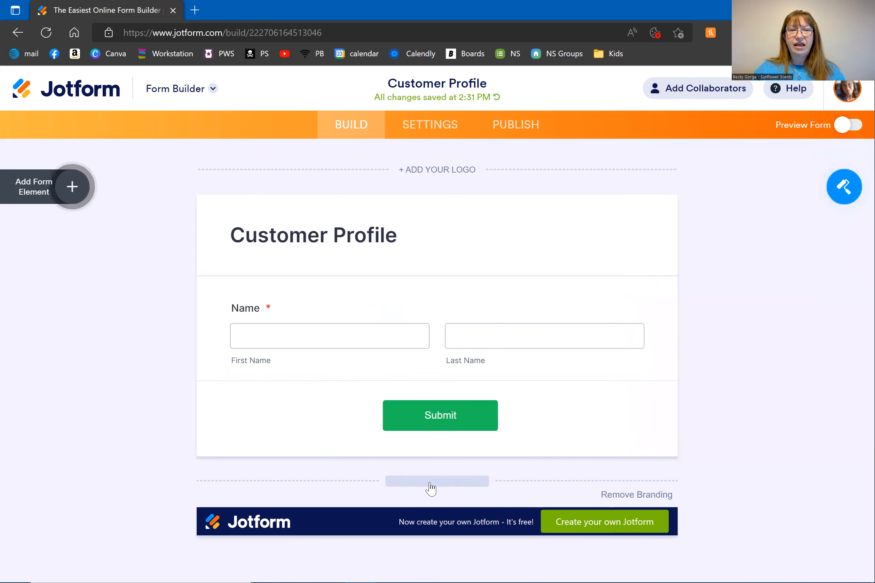
Step: Add an Address field below the Name field and make it required
{"action": "left_click", "coordinate": [79, 187]}
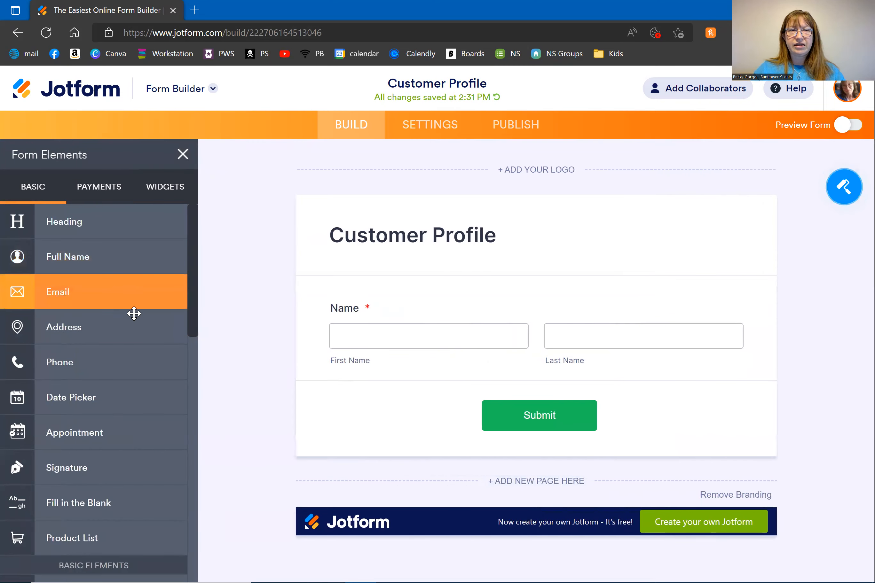
{"action": "left_click", "coordinate": [140, 334]}
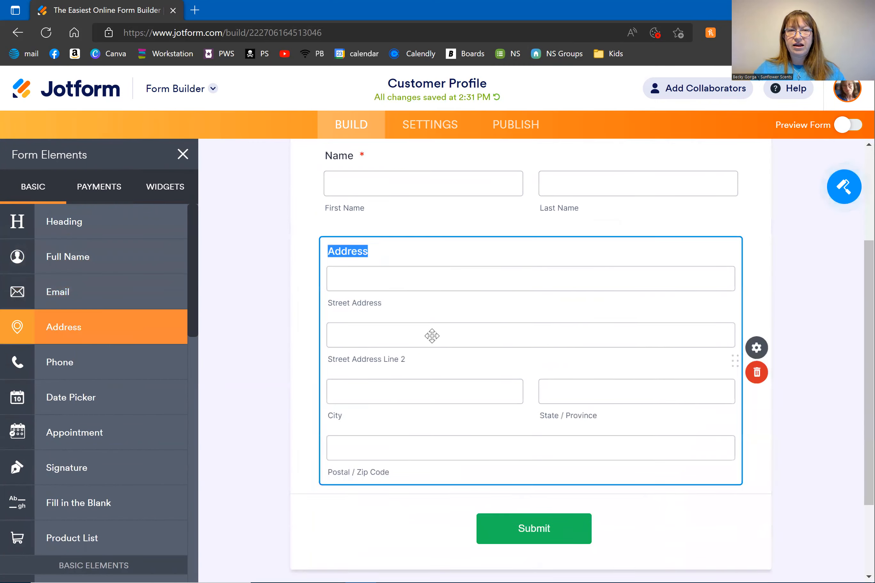
{"action": "scroll", "coordinate": [432, 335], "scroll_direction": "down", "scroll_amount": 1}
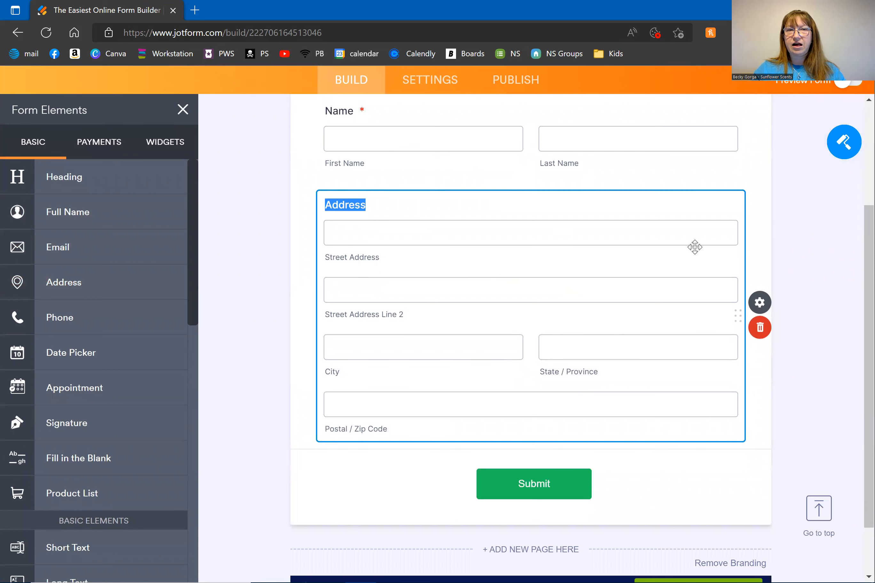
{"action": "left_click", "coordinate": [759, 306]}
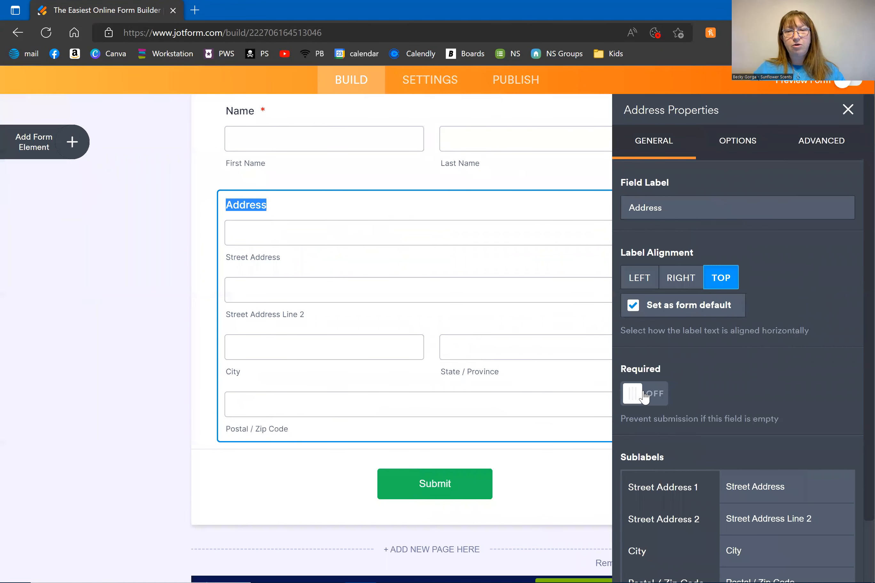
{"action": "left_click", "coordinate": [644, 395]}
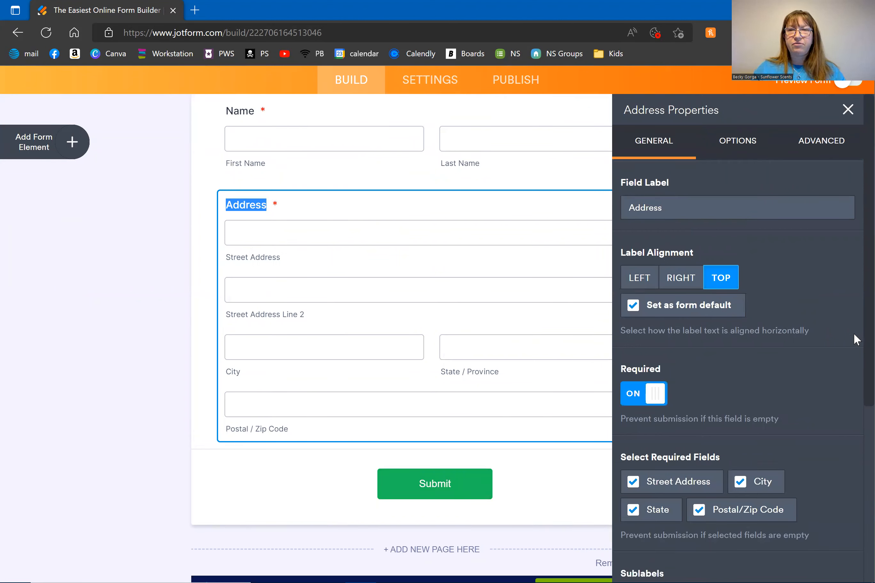
{"action": "left_click", "coordinate": [130, 410]}
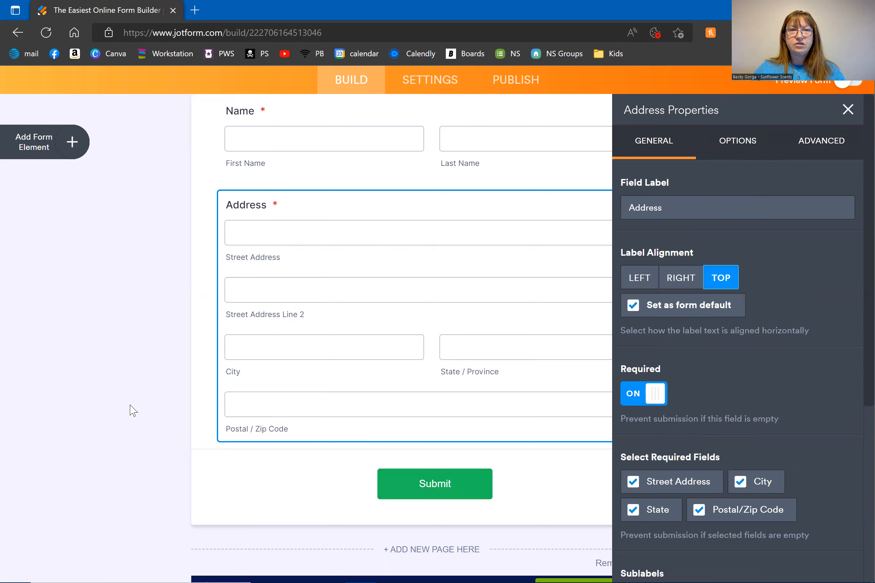
Step: Add an Email field below the Address field and make it required
{"action": "left_click", "coordinate": [44, 144]}
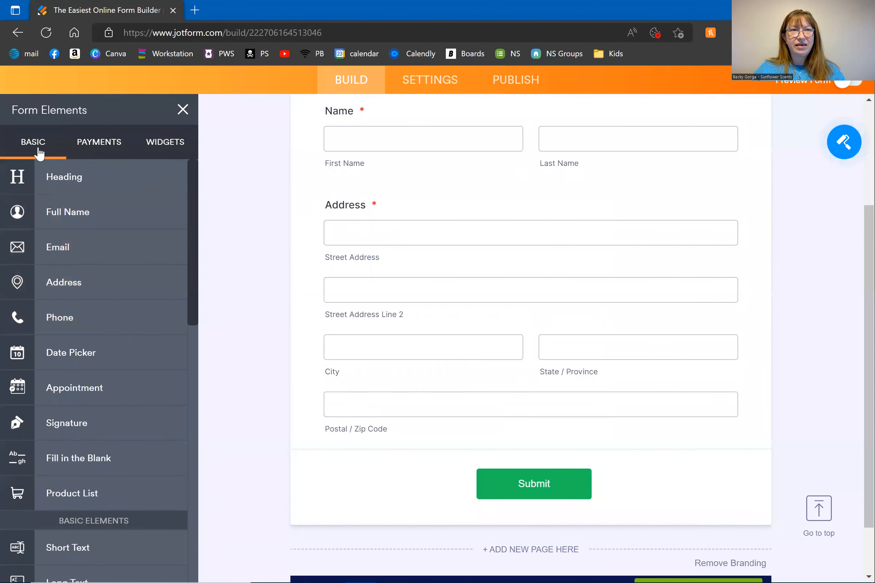
{"action": "left_click", "coordinate": [98, 250]}
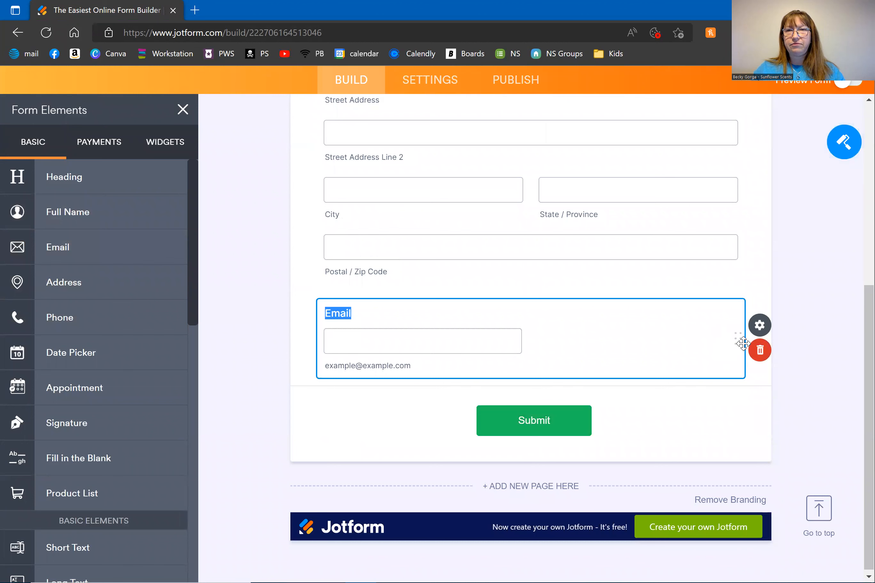
{"action": "left_click", "coordinate": [759, 331]}
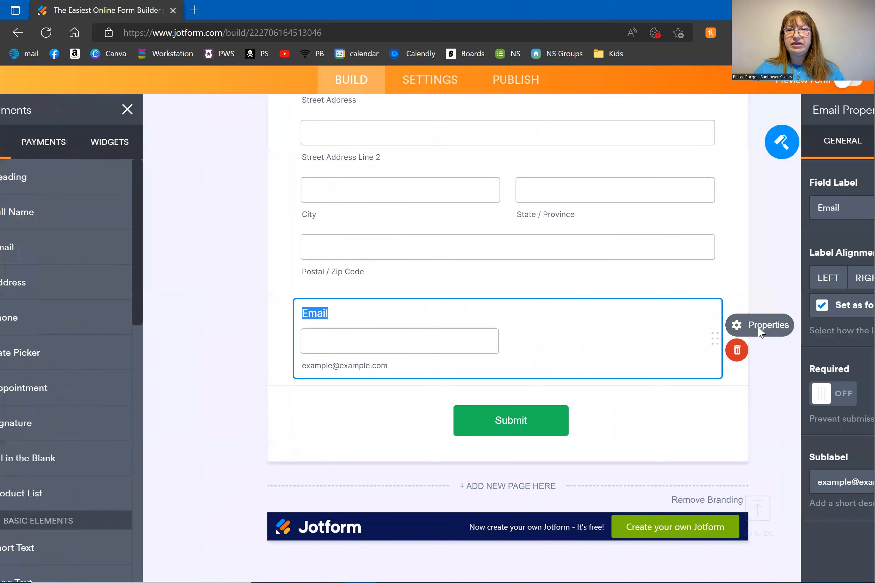
{"action": "left_click", "coordinate": [650, 397]}
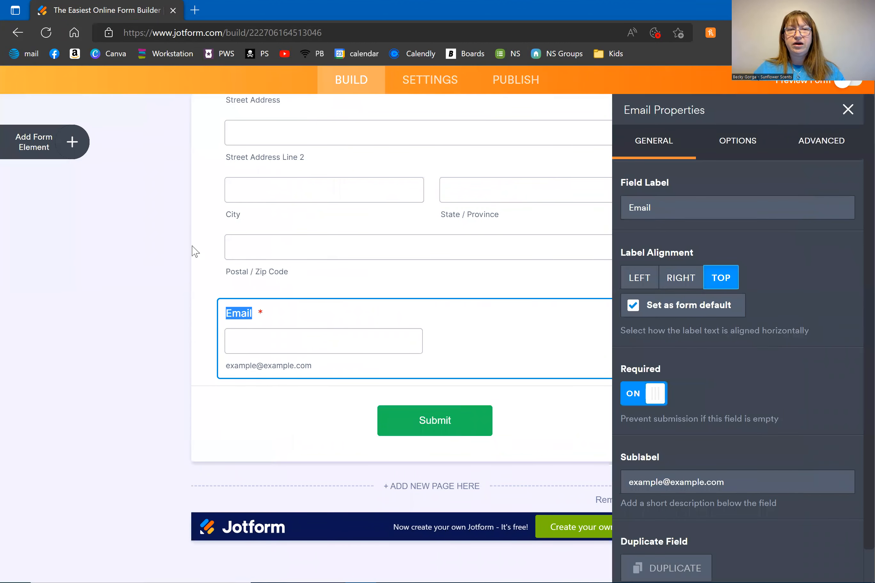
{"action": "left_click", "coordinate": [120, 304]}
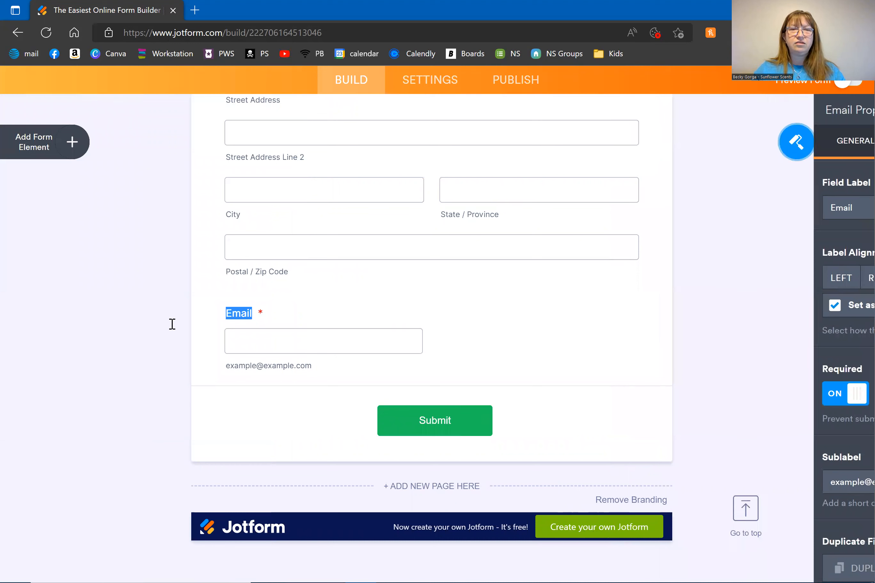
Step: Add a Phone field below the Email field and make it required
{"action": "left_click", "coordinate": [72, 144]}
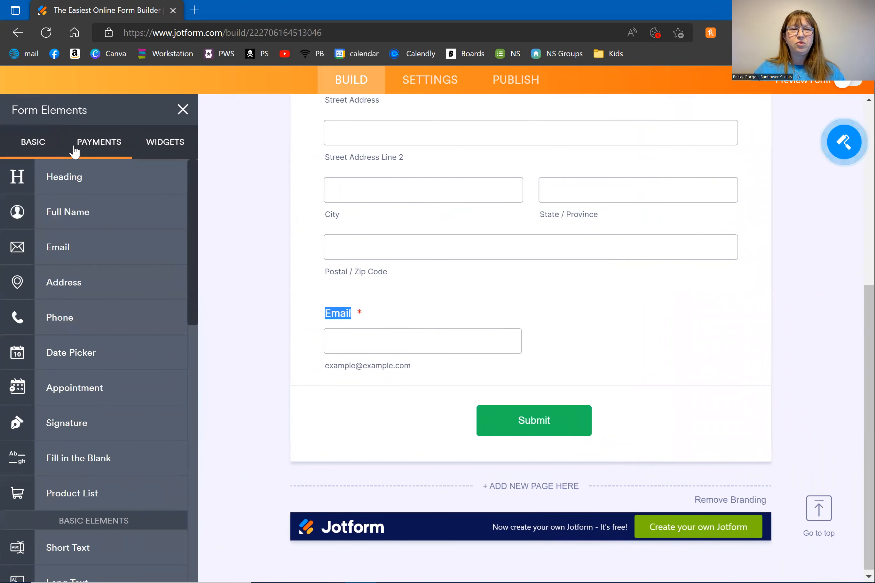
{"action": "left_click", "coordinate": [126, 326]}
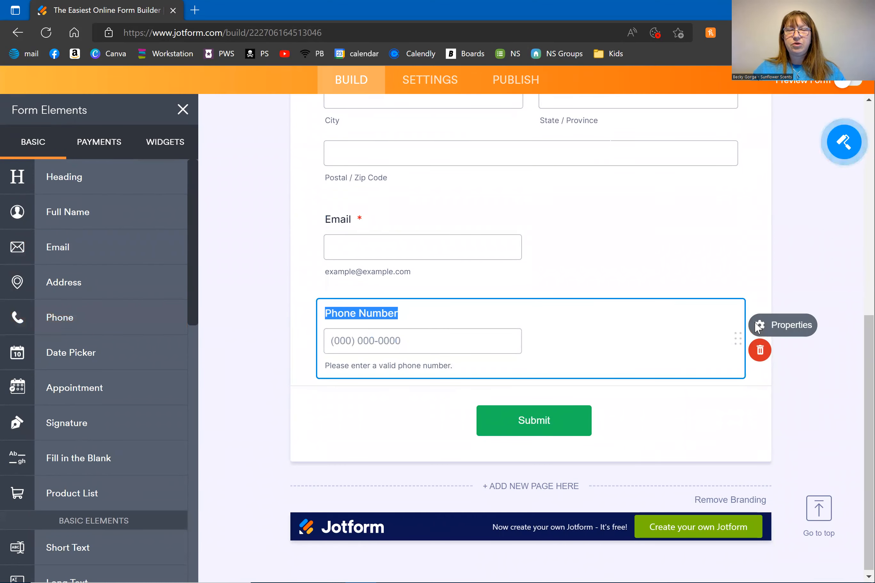
{"action": "left_click", "coordinate": [758, 326]}
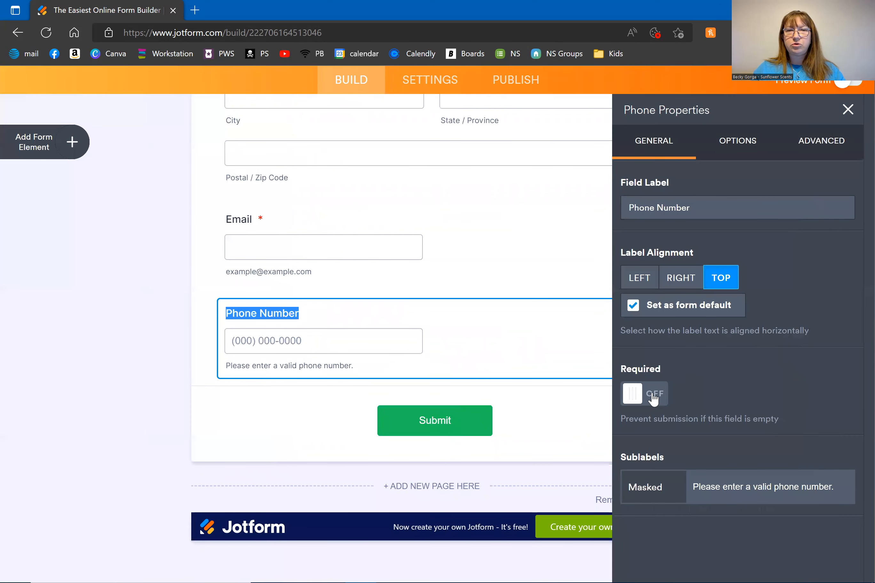
Step: Add a Date Picker field below the Phone Number field and label it "Birthday"
{"action": "left_click", "coordinate": [52, 149]}
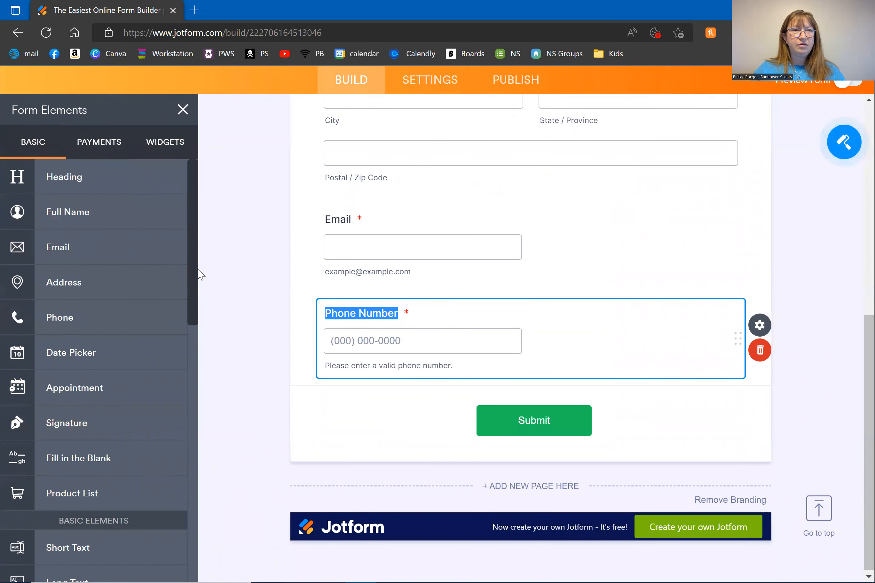
{"action": "left_click", "coordinate": [122, 364]}
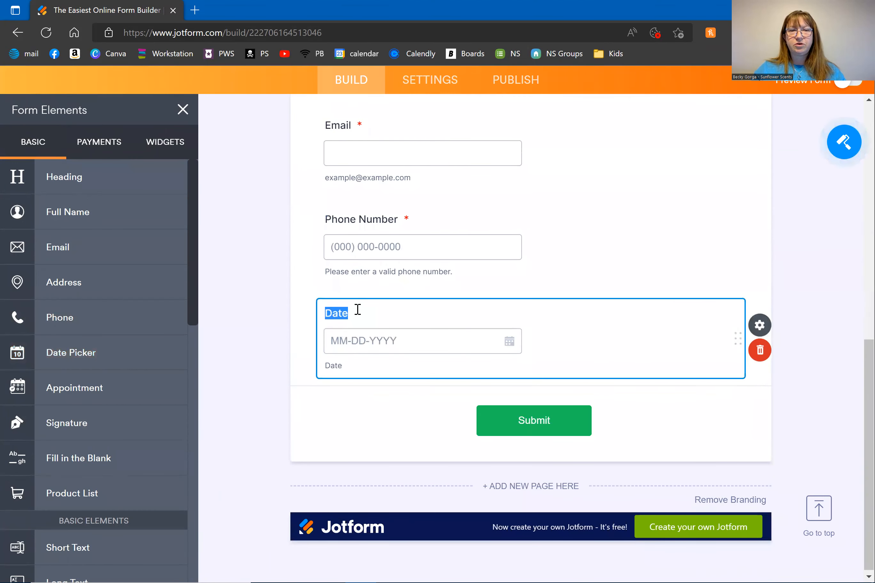
{"action": "type", "text": "Birthday"}
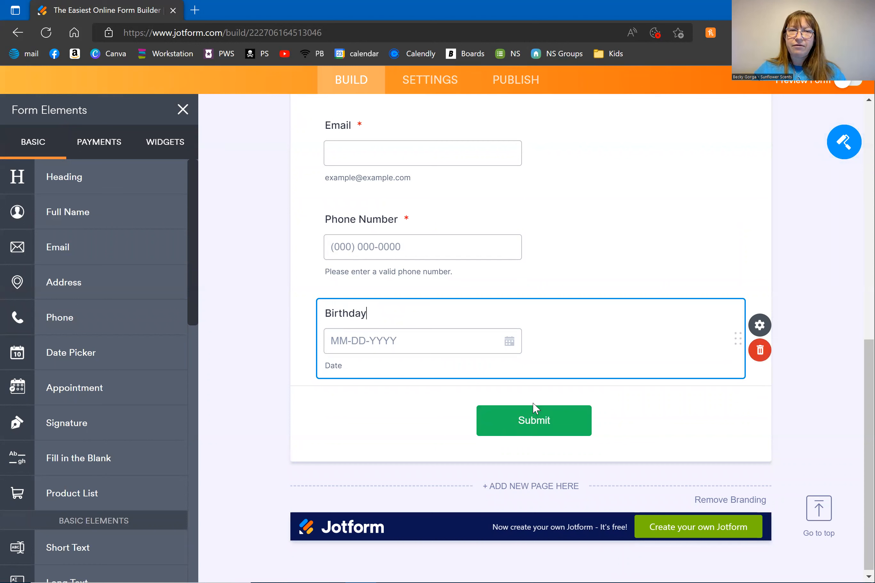
{"action": "left_click", "coordinate": [291, 449]}
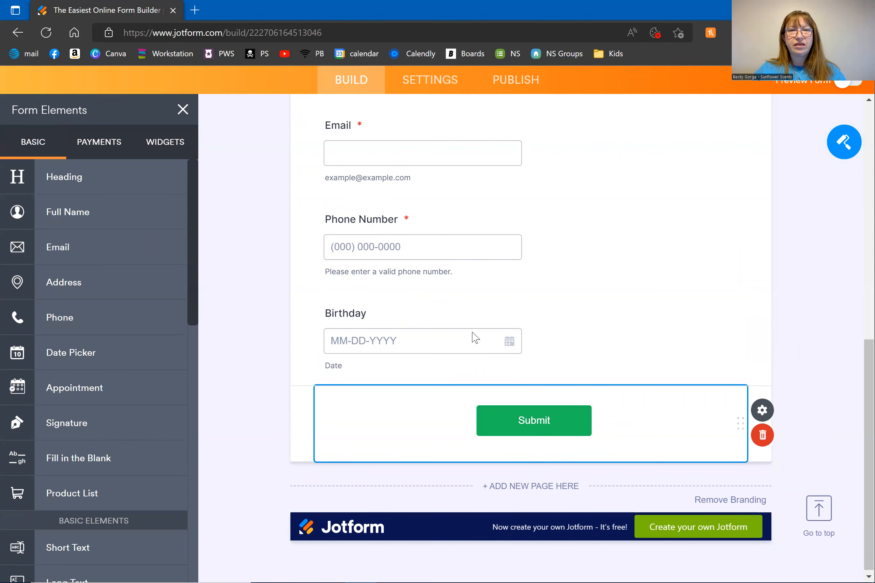
Step: Review the Birthday field's general, options, time and limits properties for date format and calendar settings
{"action": "left_click", "coordinate": [510, 343]}
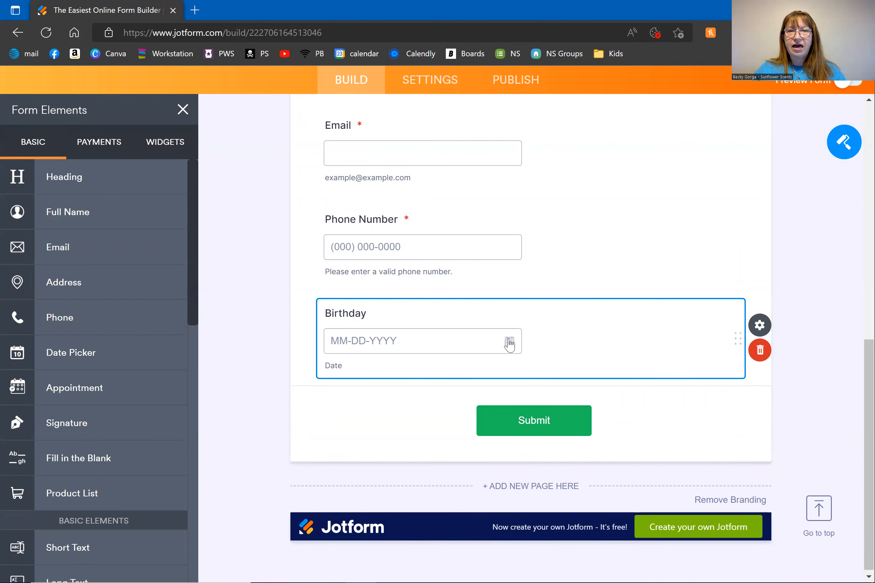
{"action": "left_click", "coordinate": [758, 325]}
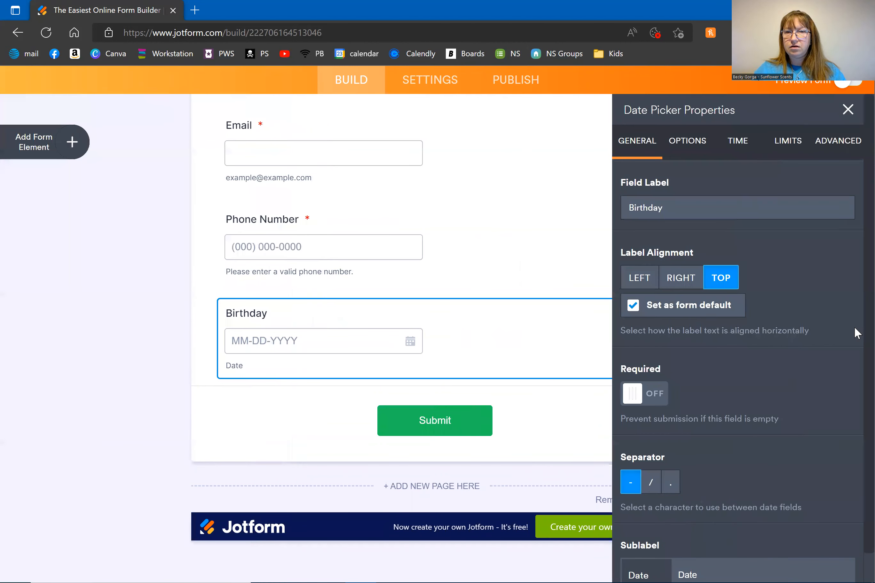
{"action": "scroll", "coordinate": [855, 328], "scroll_direction": "down", "scroll_amount": 1}
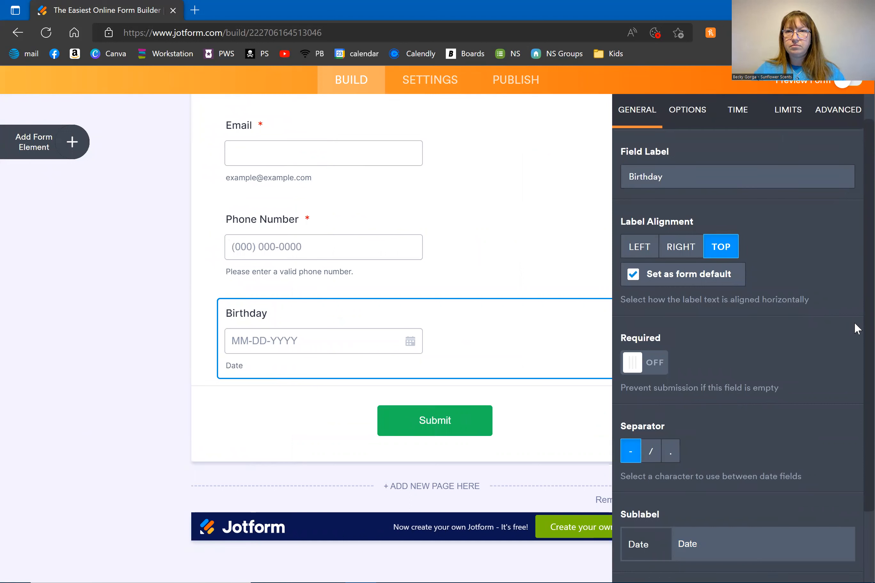
{"action": "scroll", "coordinate": [854, 460], "scroll_direction": "up", "scroll_amount": 1}
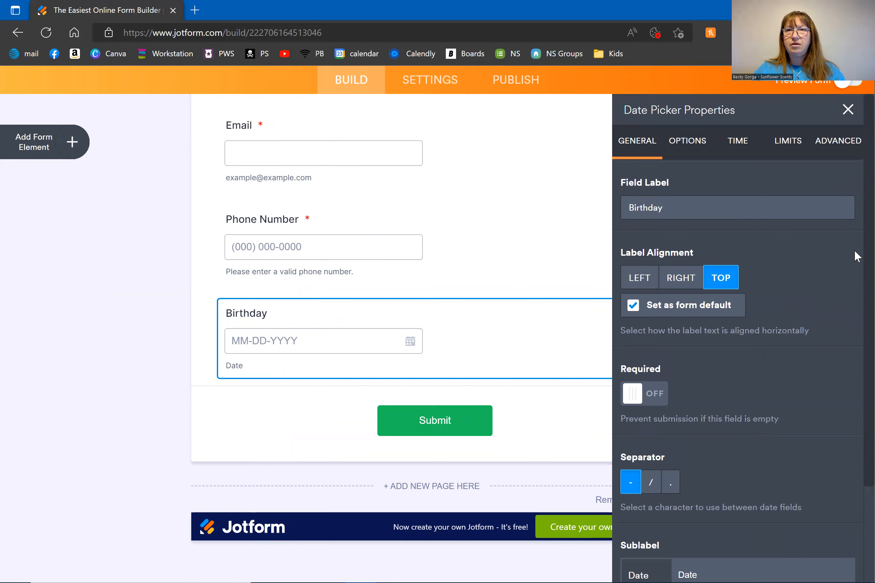
{"action": "left_click", "coordinate": [696, 142]}
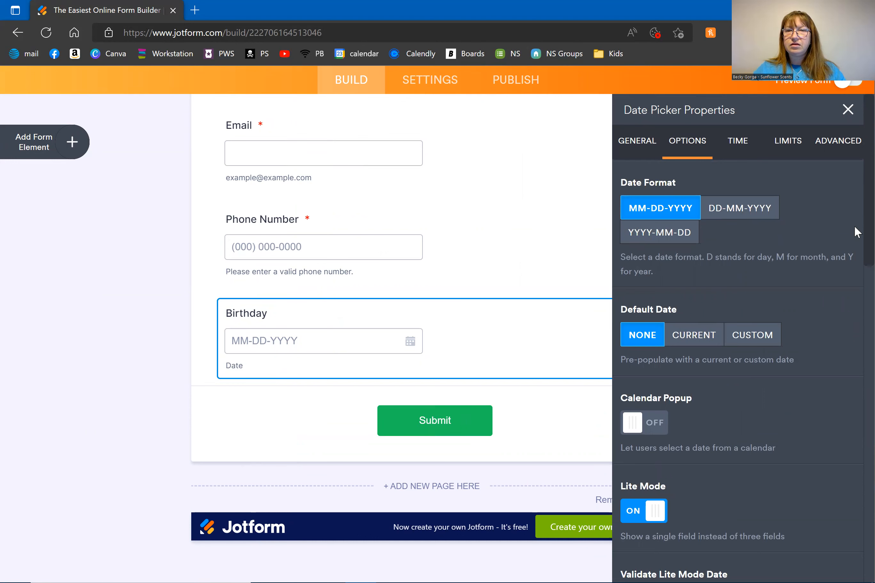
{"action": "scroll", "coordinate": [854, 225], "scroll_direction": "down", "scroll_amount": 15}
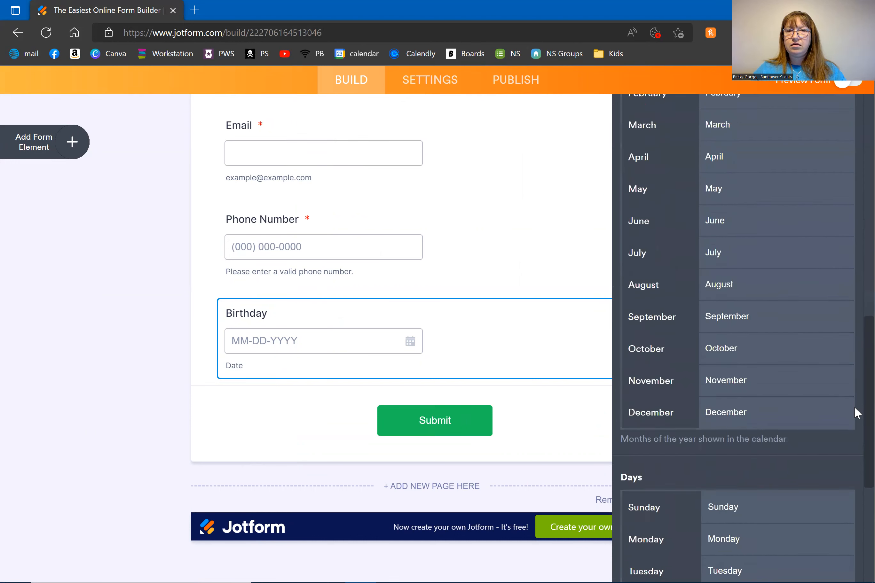
{"action": "scroll", "coordinate": [854, 412], "scroll_direction": "down", "scroll_amount": 7}
{"action": "scroll", "coordinate": [854, 532], "scroll_direction": "up", "scroll_amount": 20}
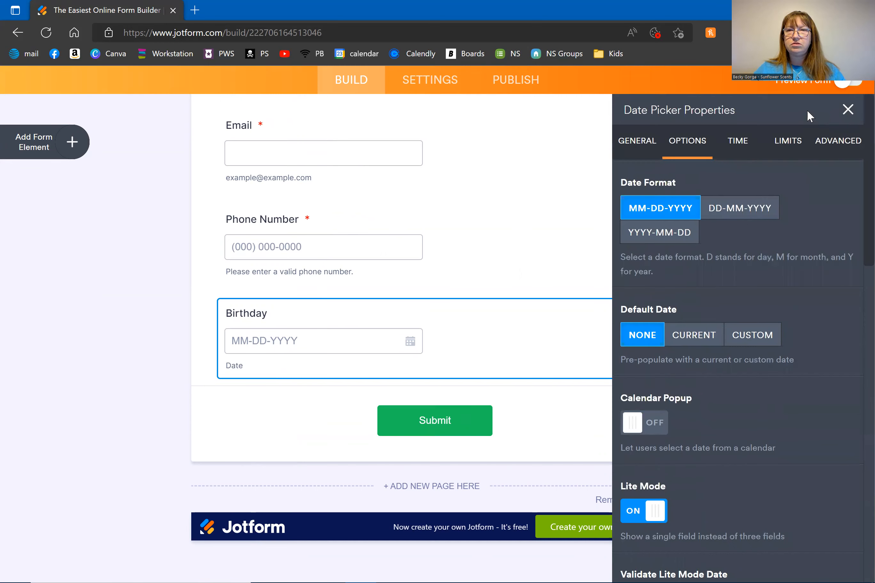
{"action": "left_click", "coordinate": [751, 151]}
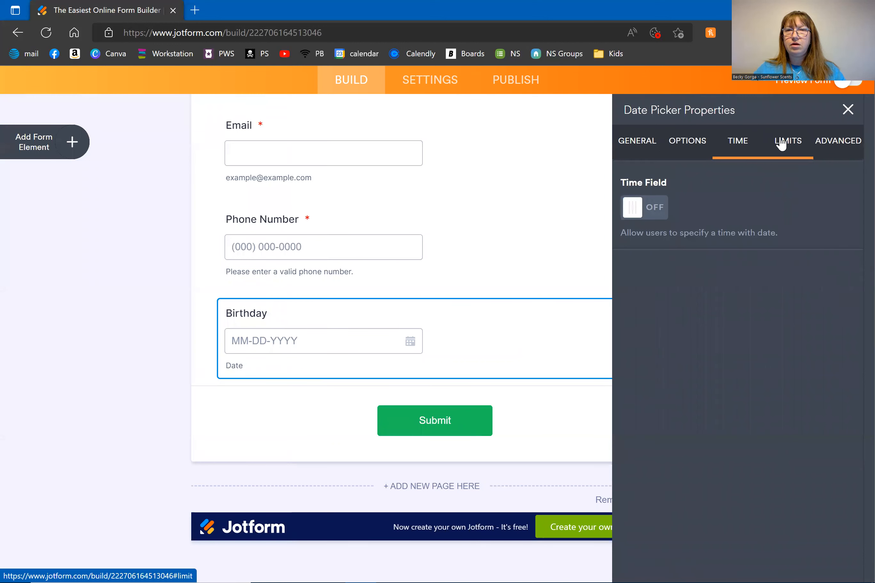
{"action": "scroll", "coordinate": [853, 245], "scroll_direction": "down", "scroll_amount": 10}
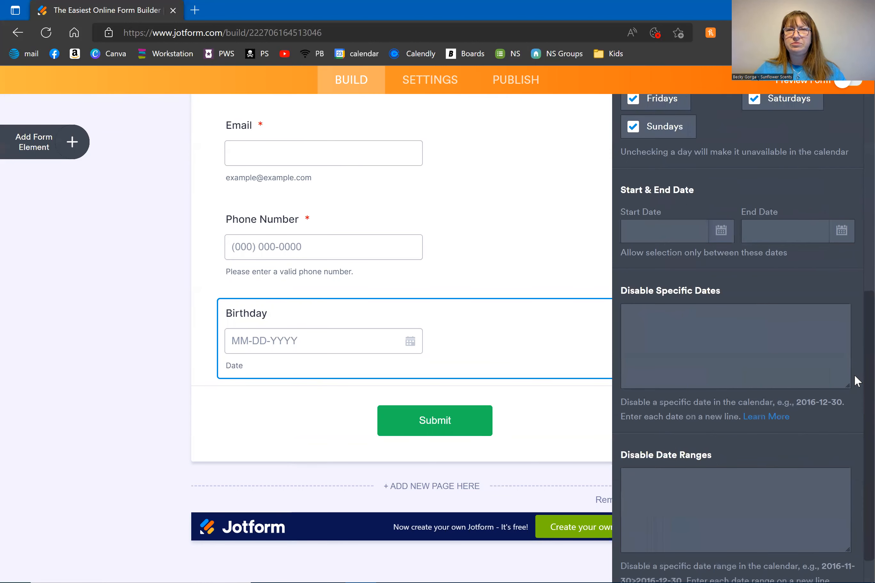
{"action": "scroll", "coordinate": [831, 136], "scroll_direction": "up", "scroll_amount": 10}
{"action": "left_click", "coordinate": [687, 155]}
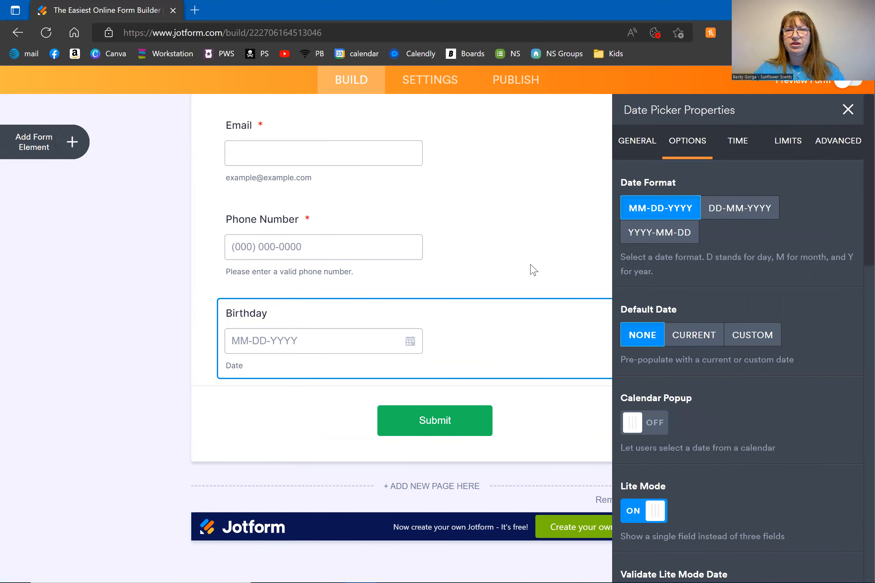
{"action": "left_click", "coordinate": [233, 271]}
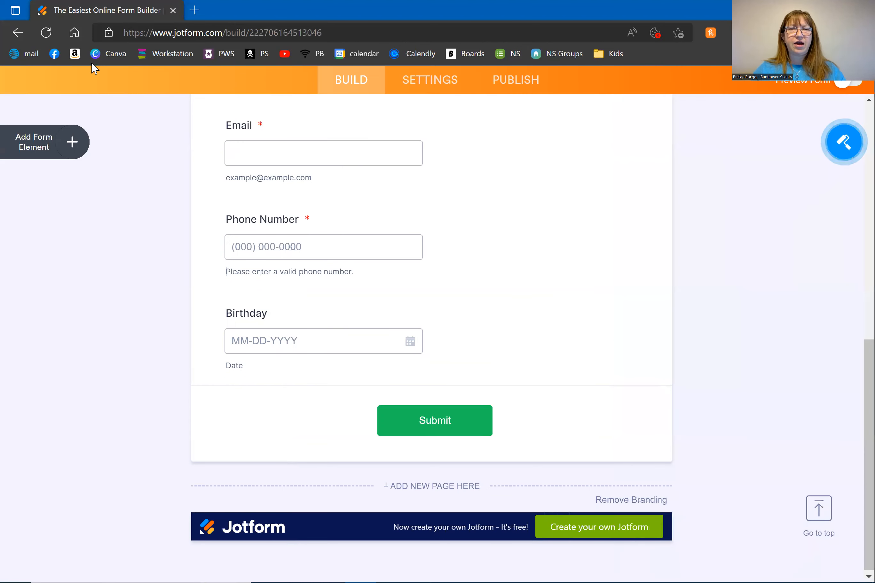
Step: Add another Date Picker field below the Birthday field and label it "Anniversary"
{"action": "left_click", "coordinate": [228, 406]}
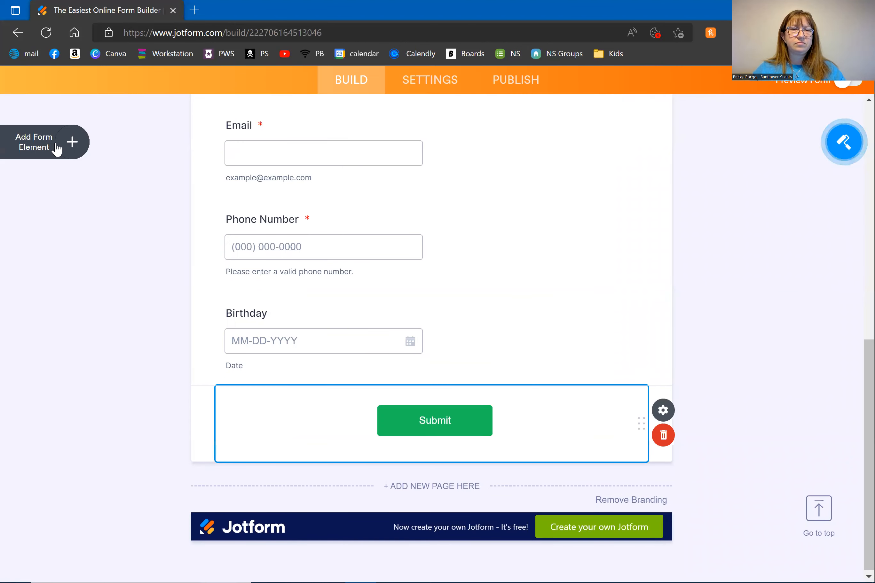
{"action": "left_click", "coordinate": [56, 147]}
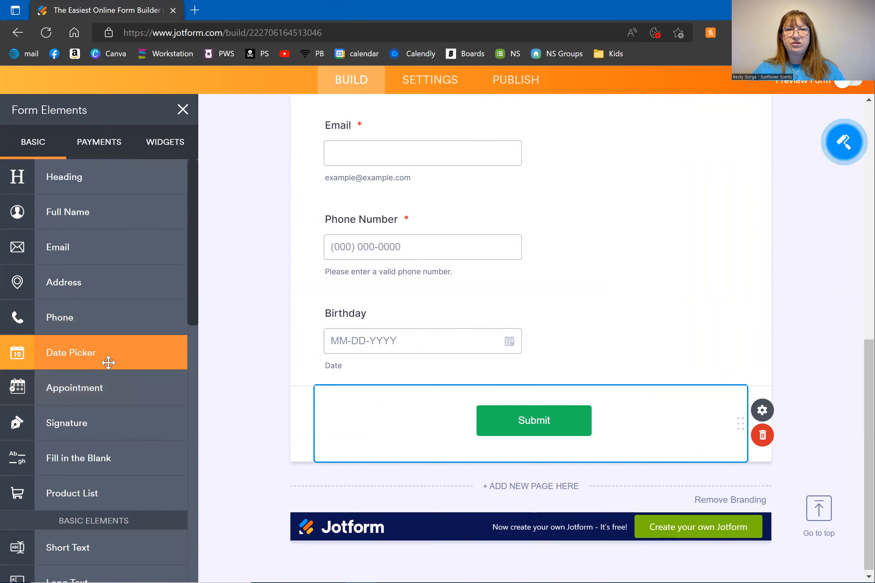
{"action": "left_click", "coordinate": [108, 362]}
{"action": "type", "text": "Anniversary"}
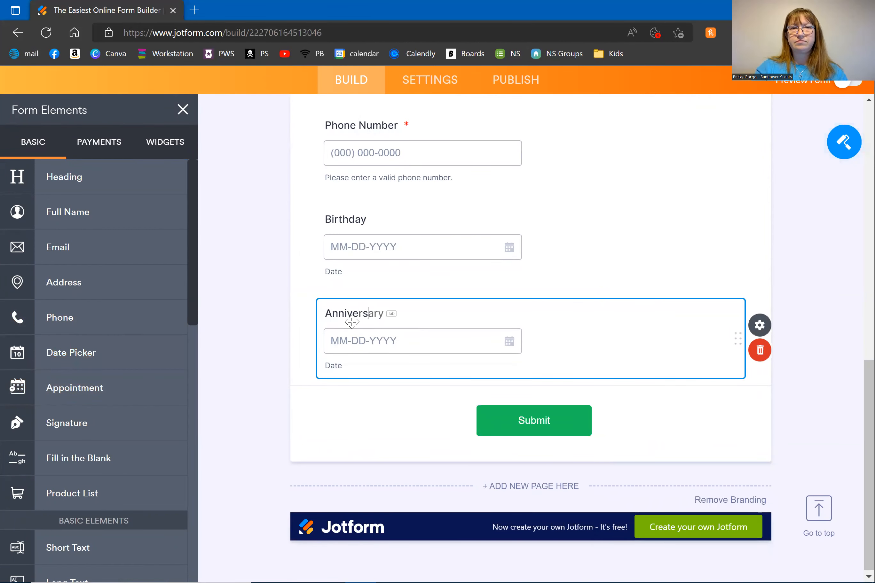
{"action": "left_click", "coordinate": [237, 329]}
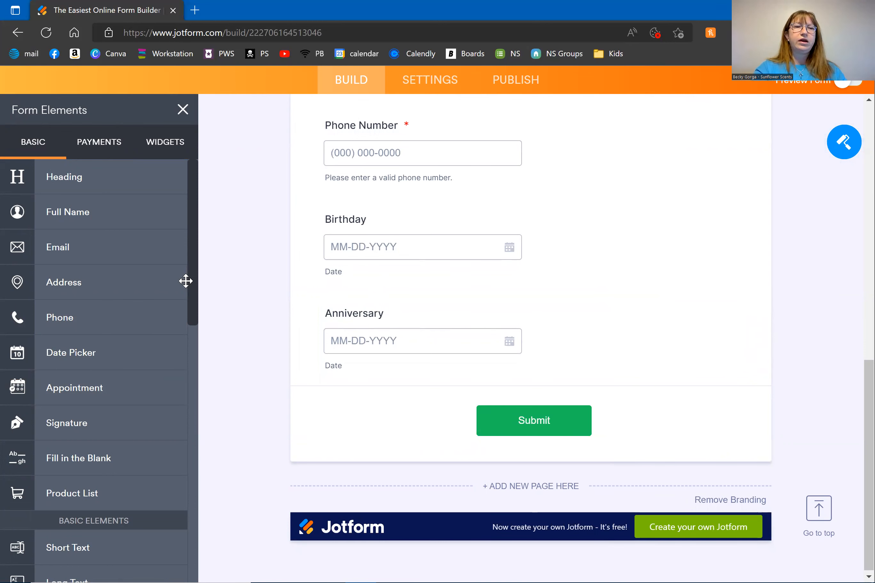
Step: Add a Multiple Choice field below the Anniversary field with the question "How did you find me?"
{"action": "scroll", "coordinate": [194, 289], "scroll_direction": "down", "scroll_amount": 3}
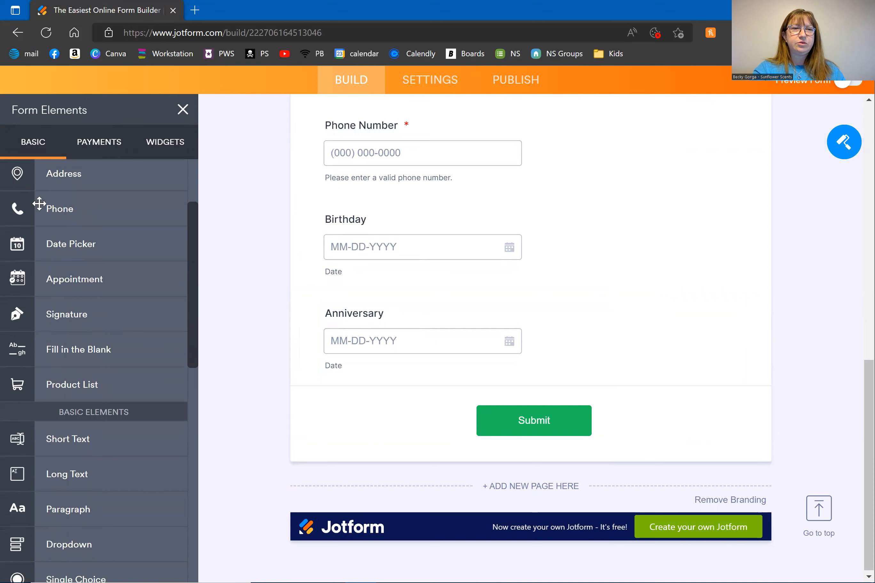
{"action": "left_click_drag", "start_coordinate": [193, 227], "coordinate": [190, 315]}
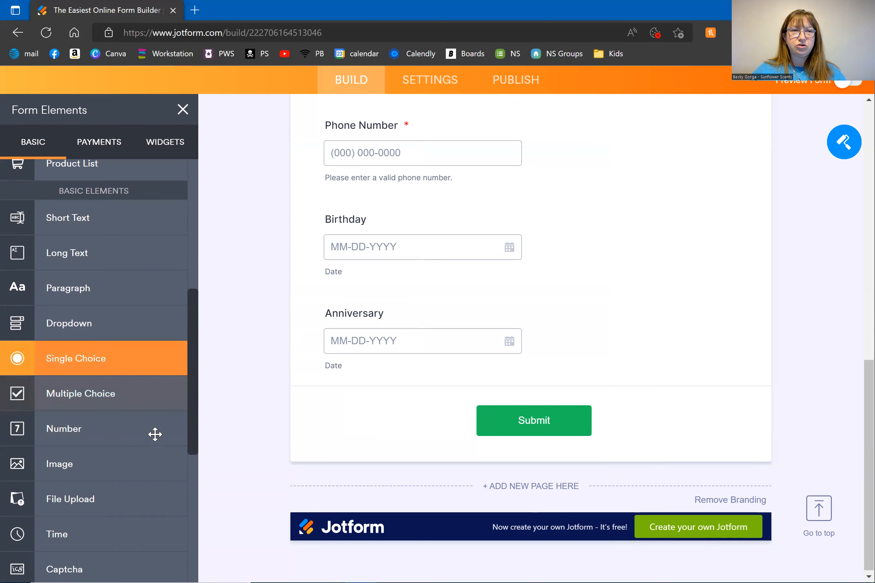
{"action": "left_click", "coordinate": [122, 404]}
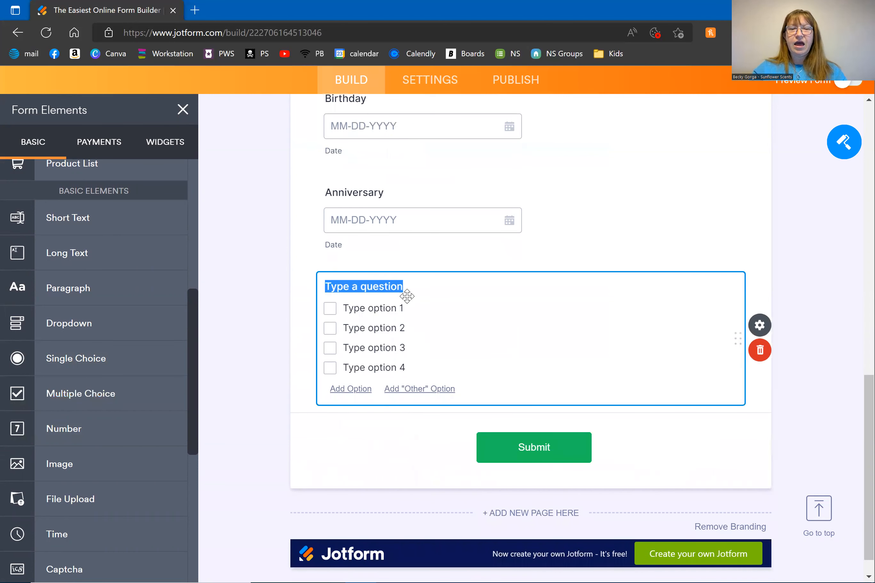
{"action": "type", "text": "How do"}
{"action": "type", "text": "d you find me?"}
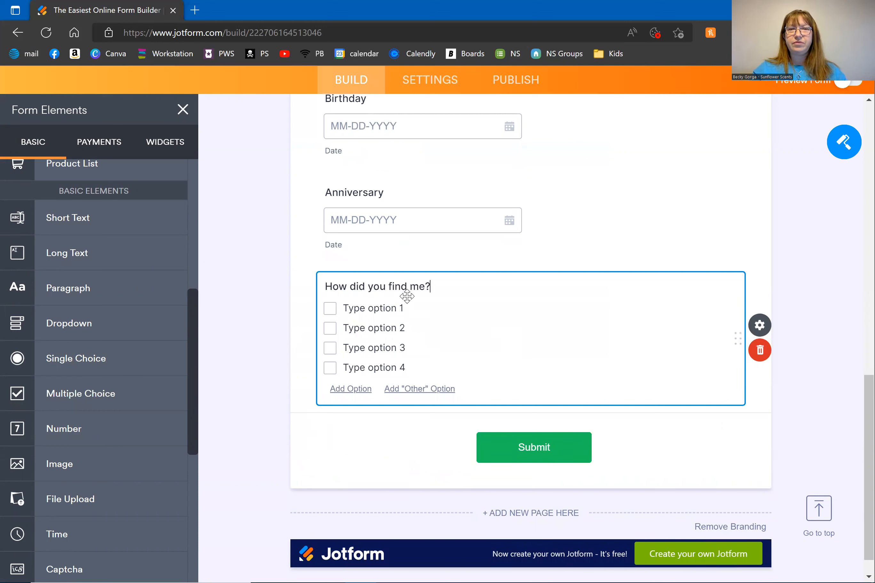
Step: Set the first two options of "How did you find me?" to "From a friend" and "From Consultant Search"
{"action": "left_click", "coordinate": [393, 310]}
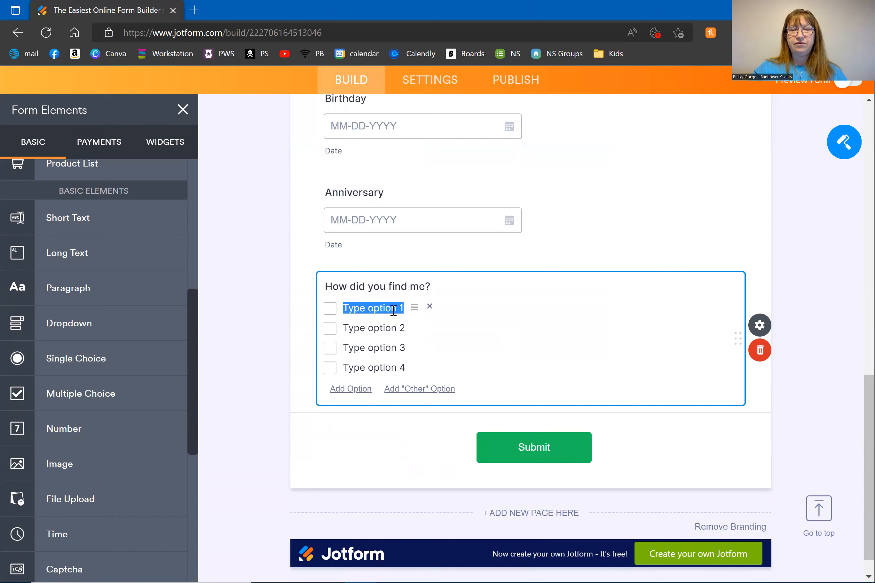
{"action": "type", "text": "From a friend"}
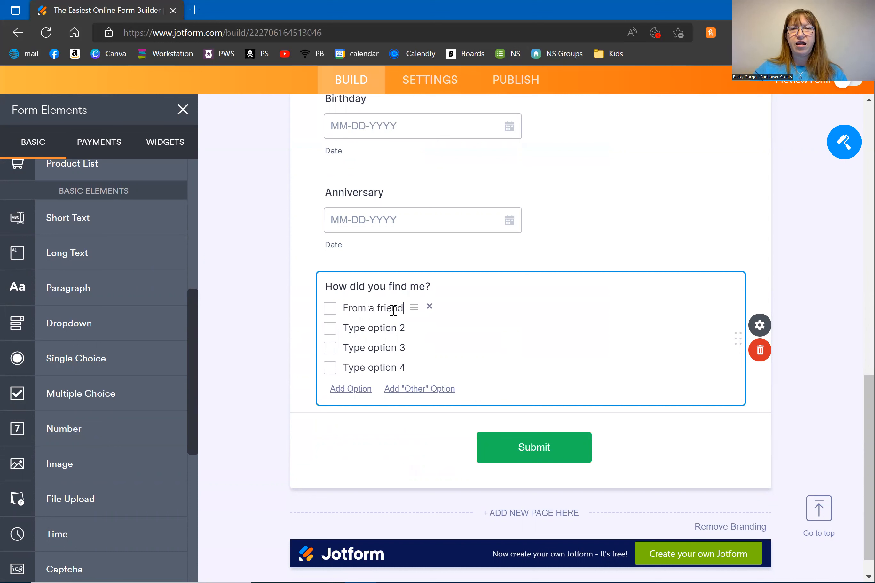
{"action": "left_click", "coordinate": [398, 329]}
{"action": "type", "text": "From Consultant Search"}
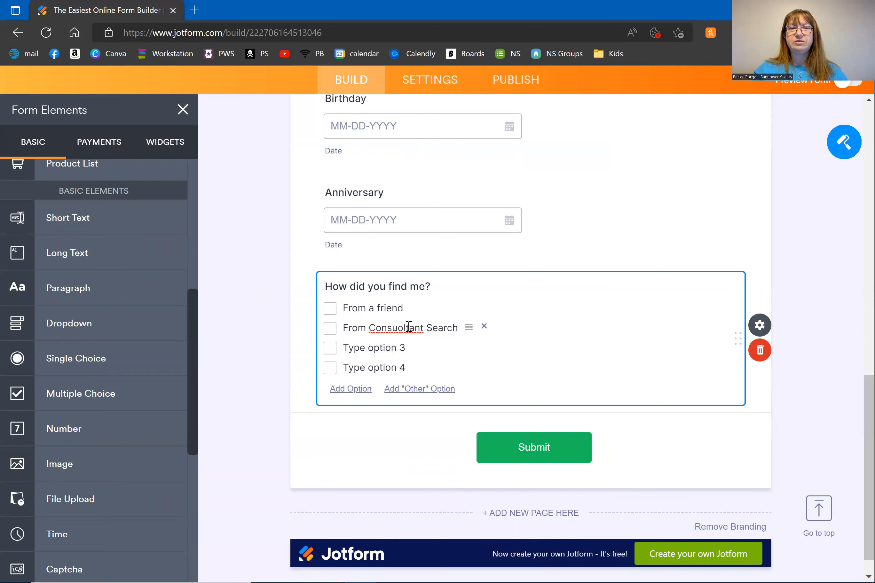
{"action": "left_click", "coordinate": [409, 327]}
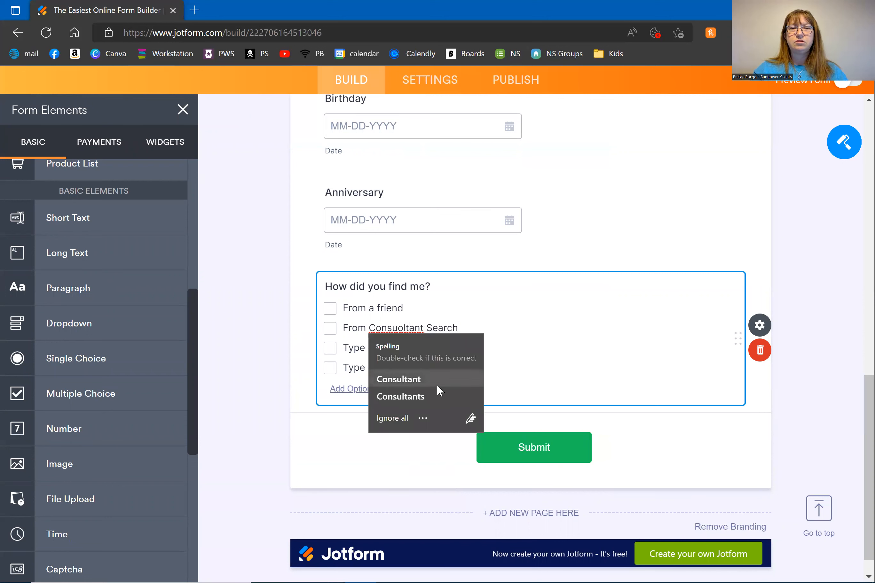
{"action": "left_click", "coordinate": [397, 330]}
{"action": "left_click", "coordinate": [422, 375]}
Step: Set the third and fourth options of "How did you find me?" to "From Facebook" and "Other"
{"action": "left_click", "coordinate": [384, 350]}
{"action": "type", "text": "From Facebook"}
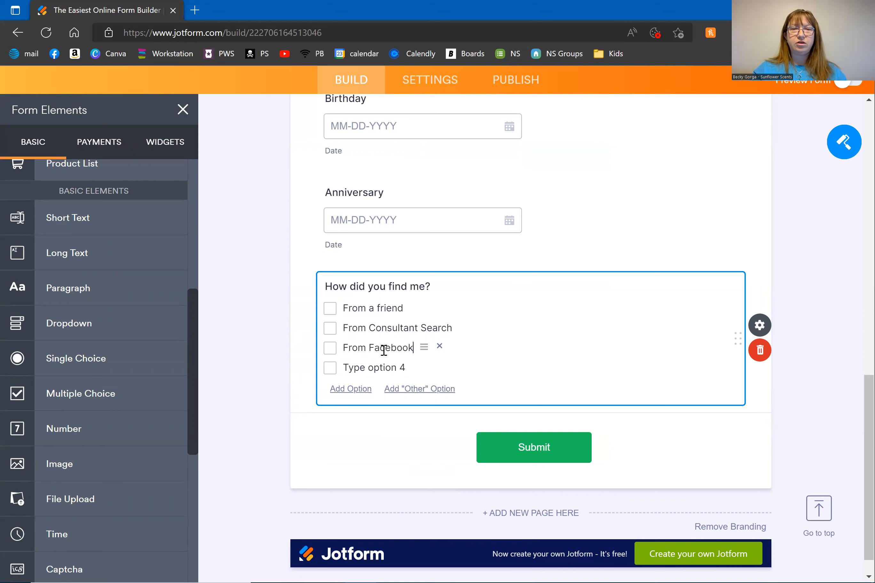
{"action": "left_click", "coordinate": [384, 370]}
{"action": "type", "text": "O"}
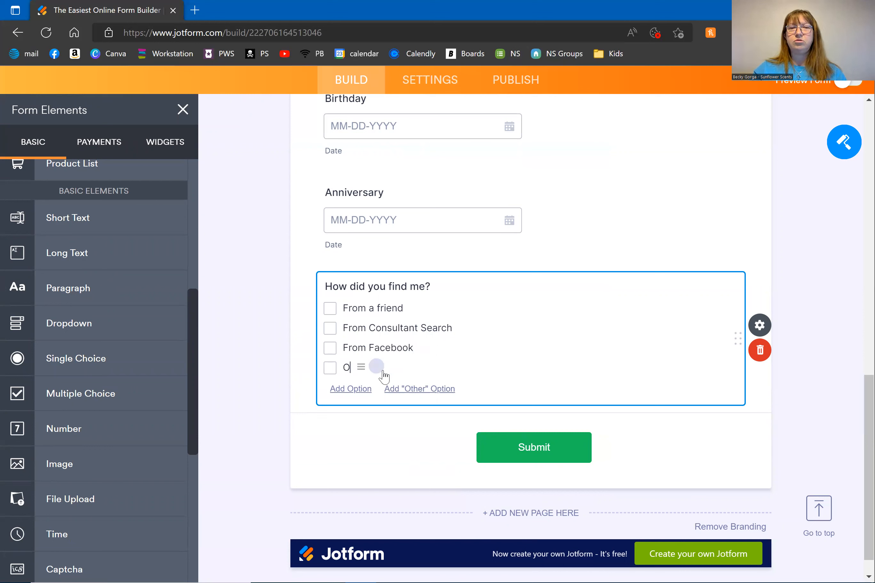
{"action": "type", "text": "ther"}
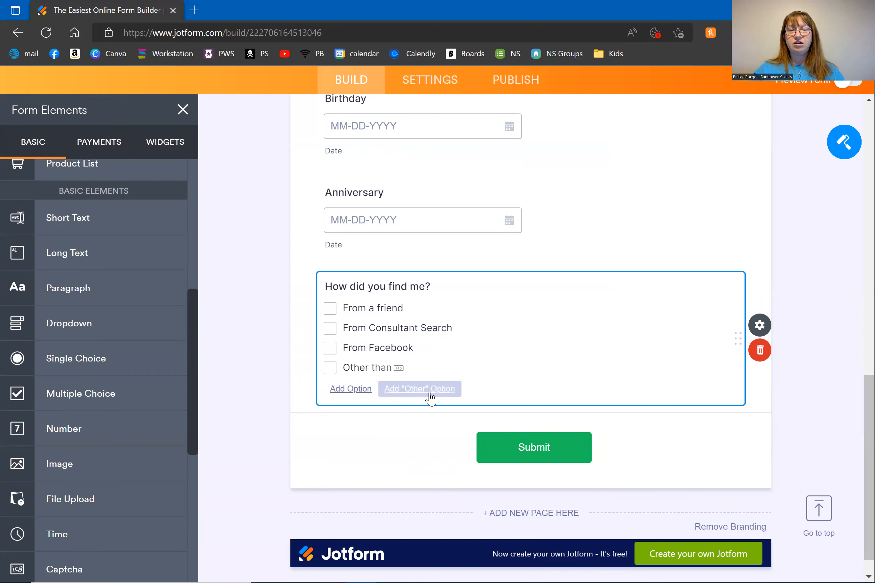
{"action": "left_click", "coordinate": [277, 415]}
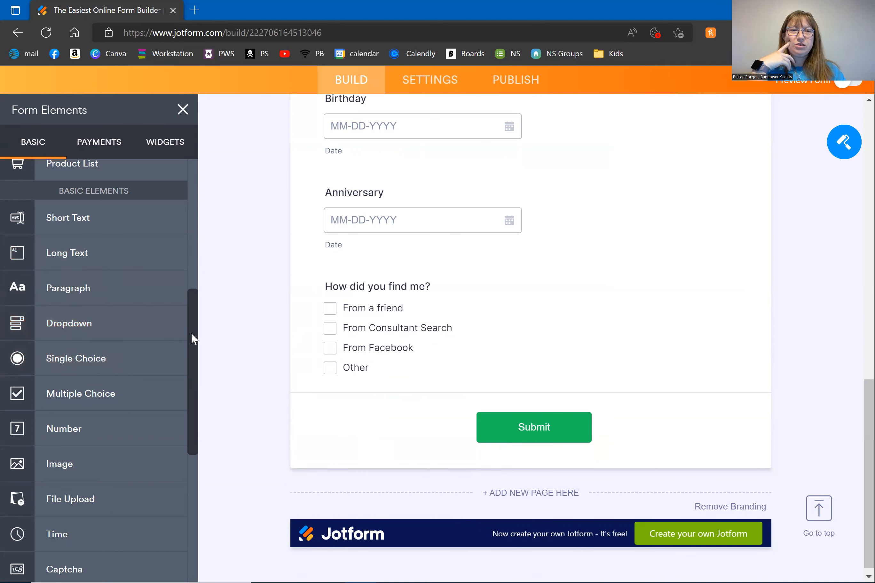
Step: Add a Single Choice field at the form's end with the question "Are you interested in earning free and half-priced product?"
{"action": "left_click", "coordinate": [169, 360]}
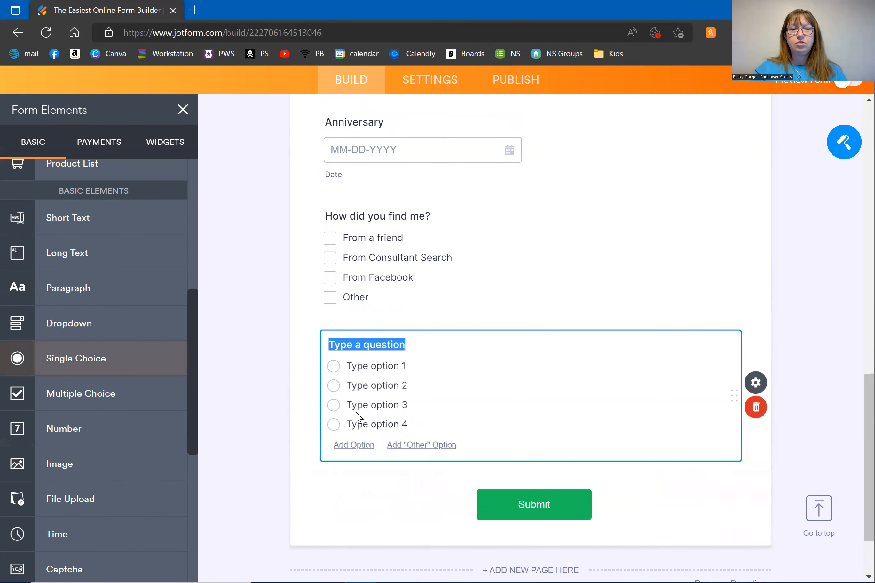
{"action": "type", "text": "Are you interewsted"}
{"action": "key", "text": "BackSpace"}
{"action": "key", "text": "BackSpace"}
{"action": "type", "text": "sted in earn"}
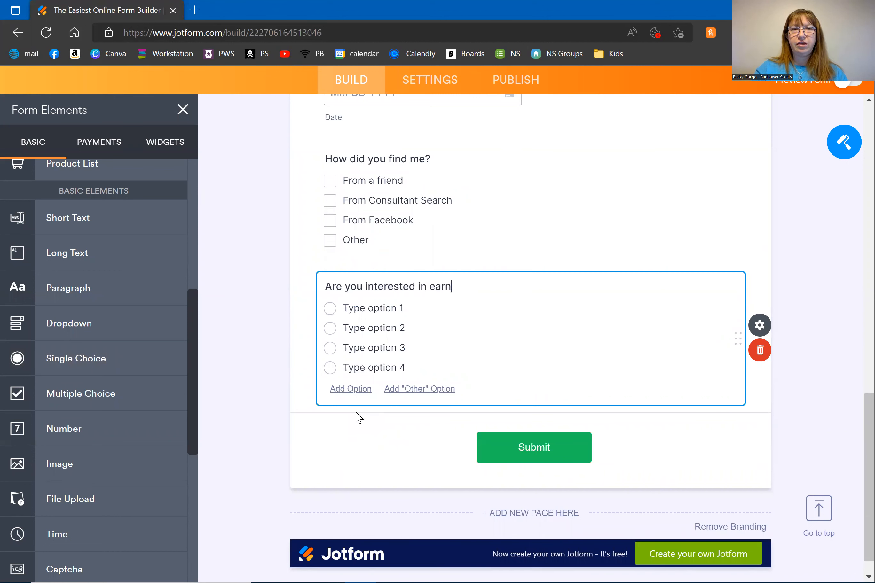
{"action": "type", "text": "ing free and half"}
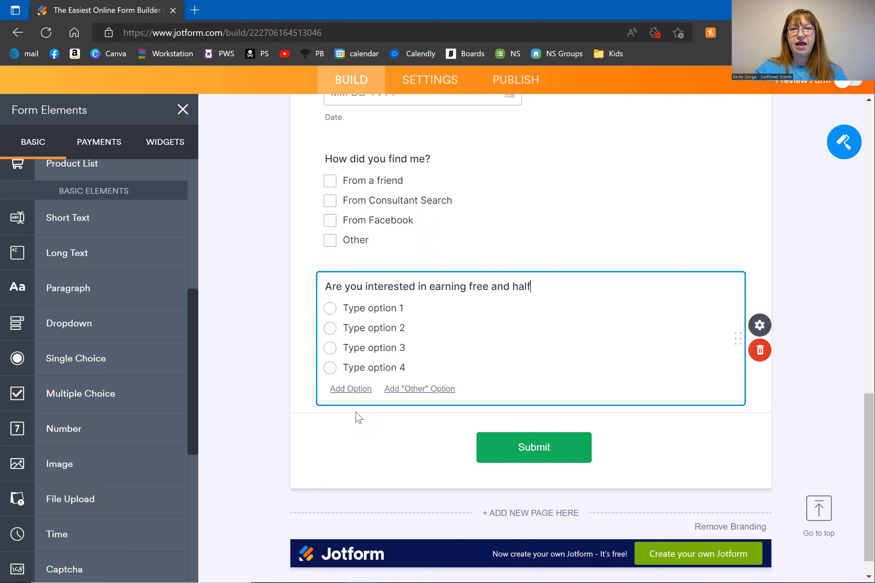
{"action": "type", "text": "-priced product?"}
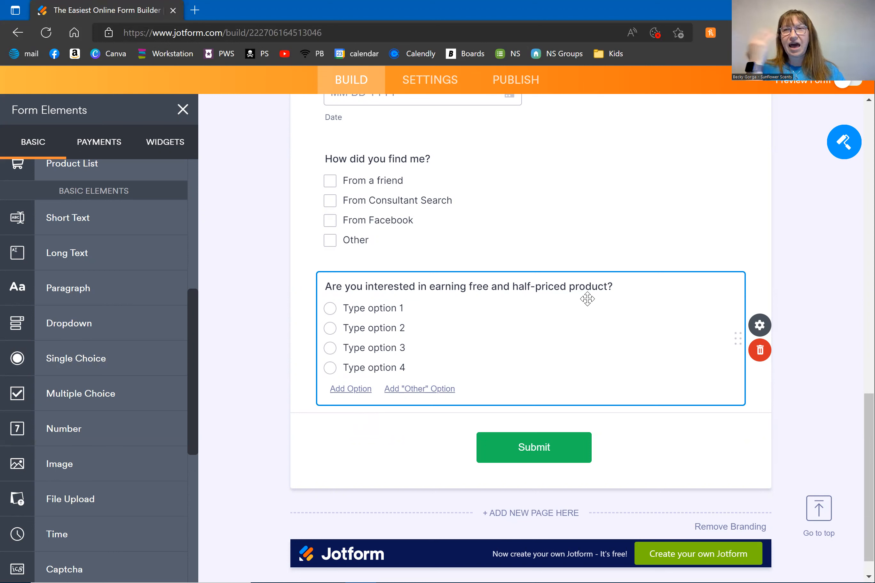
Step: Set the first option of "Are you interested in earning free and half-priced product?" to "Yes, please!"
{"action": "mouse_move", "coordinate": [397, 308]}
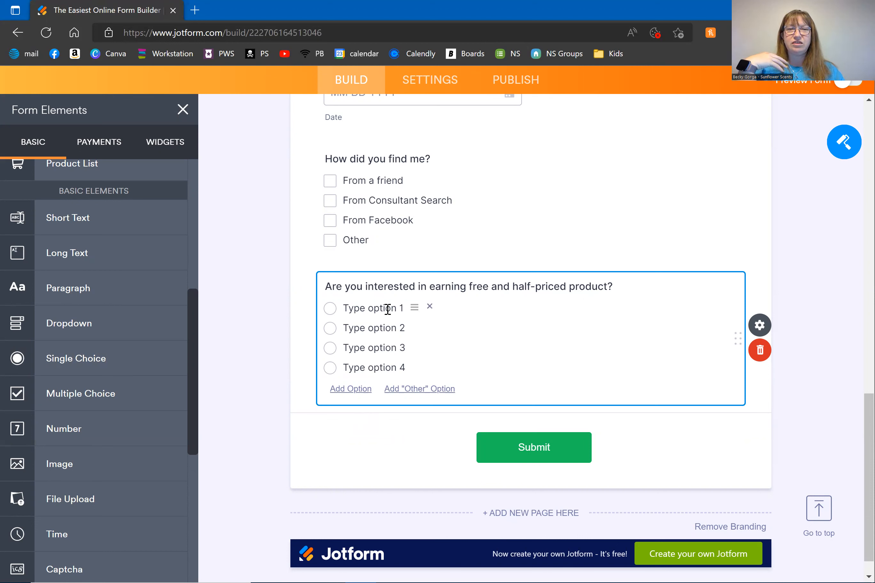
{"action": "left_click", "coordinate": [387, 309]}
{"action": "type", "text": "Yes"}
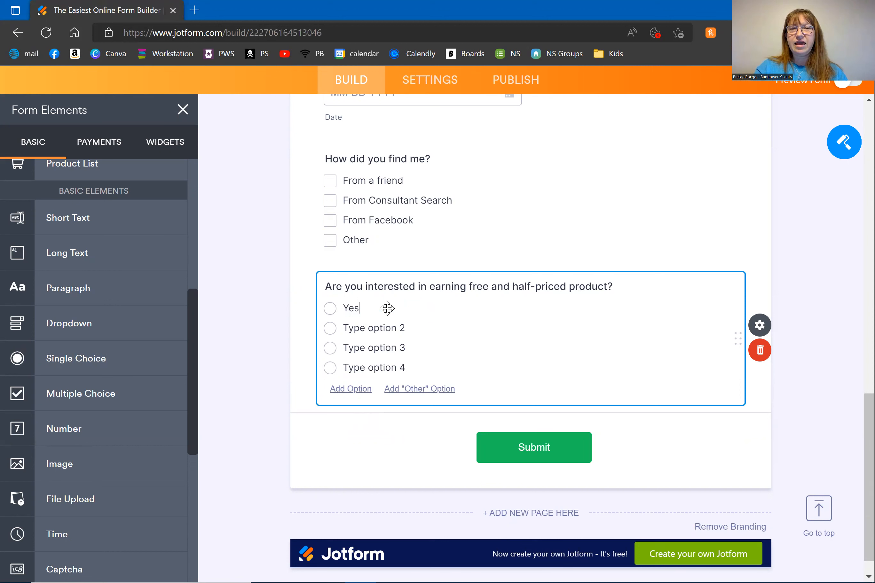
{"action": "type", "text": ", Please"}
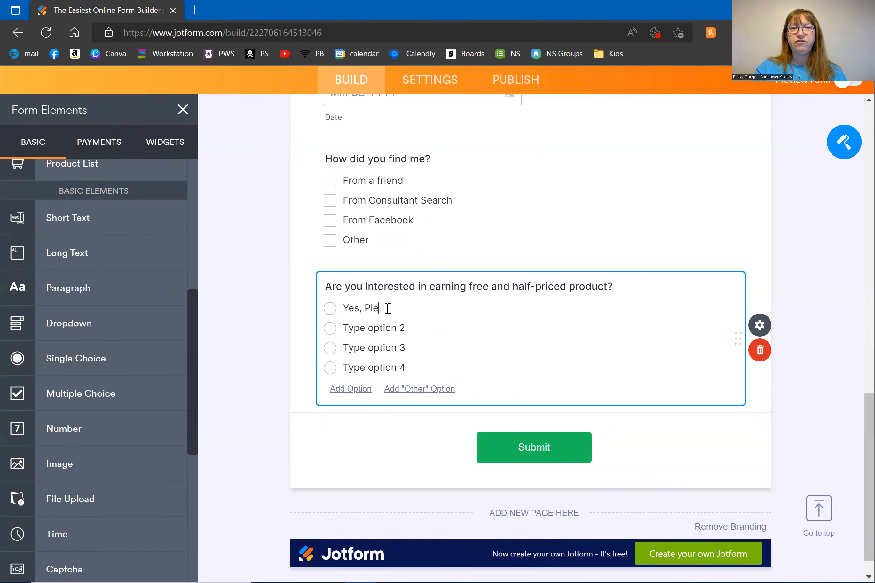
{"action": "key", "text": "BackSpace"}
{"action": "key", "text": "BackSpace"}
{"action": "key", "text": "BackSpace"}
{"action": "key", "text": "BackSpace"}
{"action": "key", "text": "BackSpace"}
{"action": "key", "text": "BackSpace"}
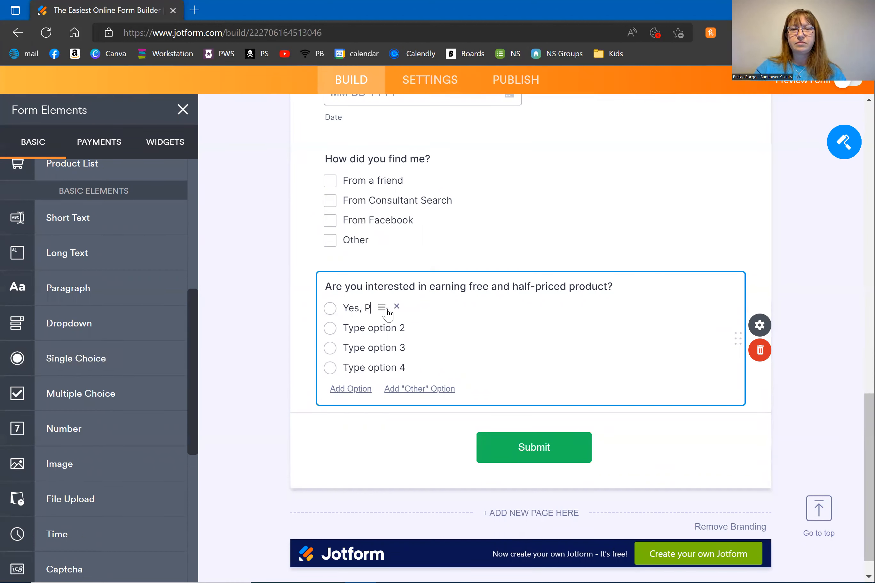
{"action": "type", "text": "please!"}
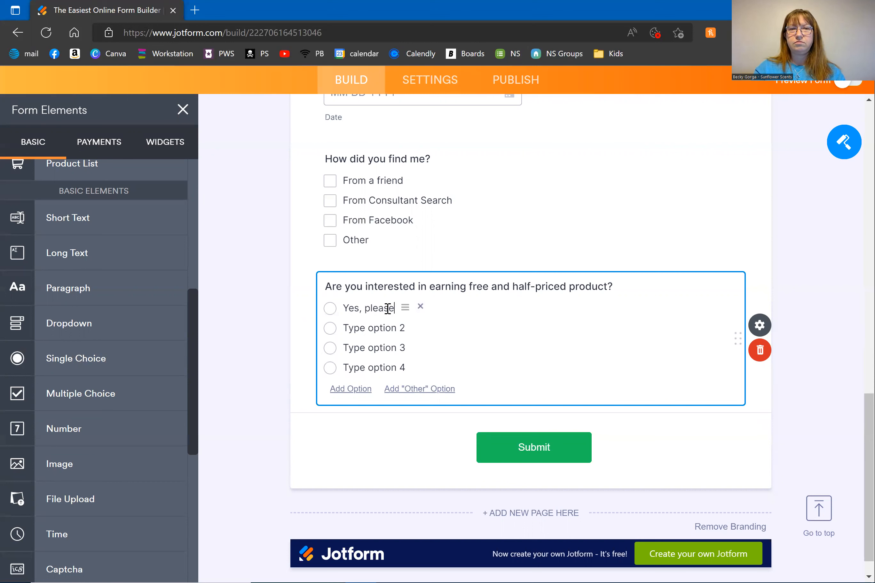
Step: Set the second option of the free and half-priced product question to "No, thanks"
{"action": "triple_click", "coordinate": [392, 328]}
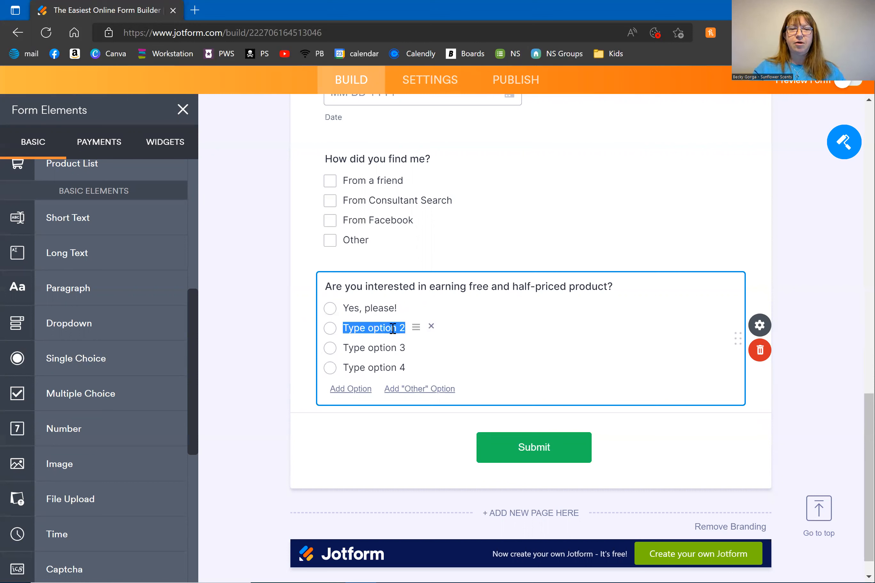
{"action": "type", "text": "No, Thank"}
{"action": "key", "text": "BackSpace"}
{"action": "key", "text": "BackSpace"}
{"action": "key", "text": "BackSpace"}
{"action": "key", "text": "BackSpace"}
{"action": "key", "text": "BackSpace"}
{"action": "key", "text": "BackSpace"}
{"action": "type", "text": "than"}
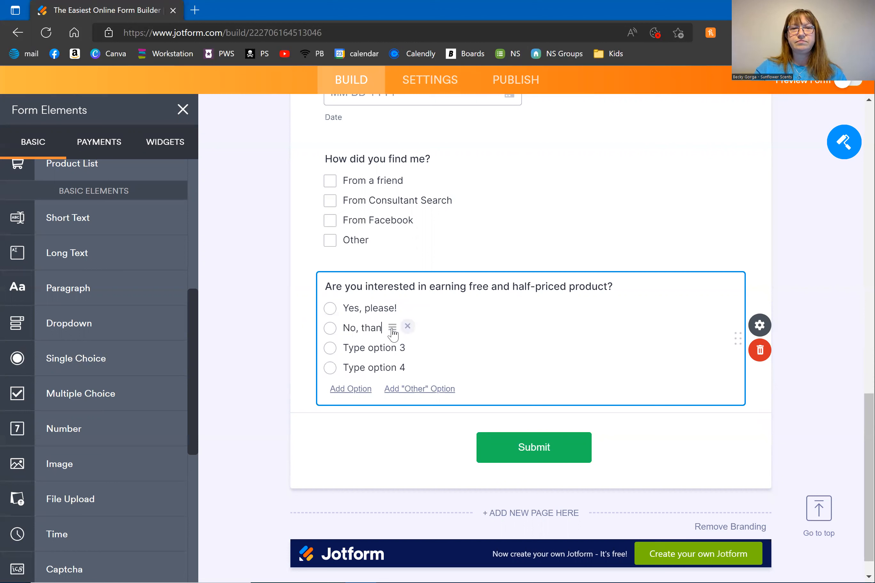
{"action": "type", "text": "ks"}
Step: Set the third and fourth options of the free and half-priced product question to "Not right now; ask me later" and "Can you tell me more?"
{"action": "triple_click", "coordinate": [385, 348]}
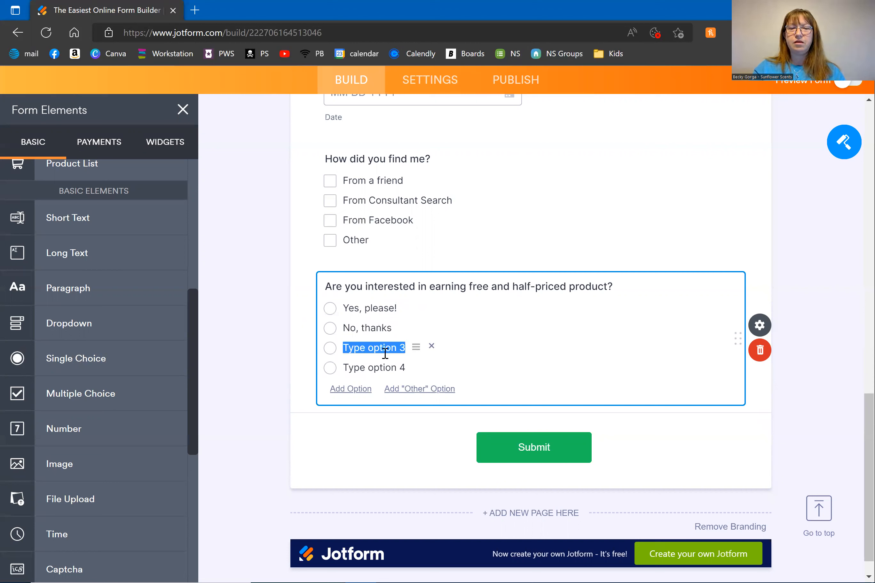
{"action": "type", "text": "Not right now; ask me later"}
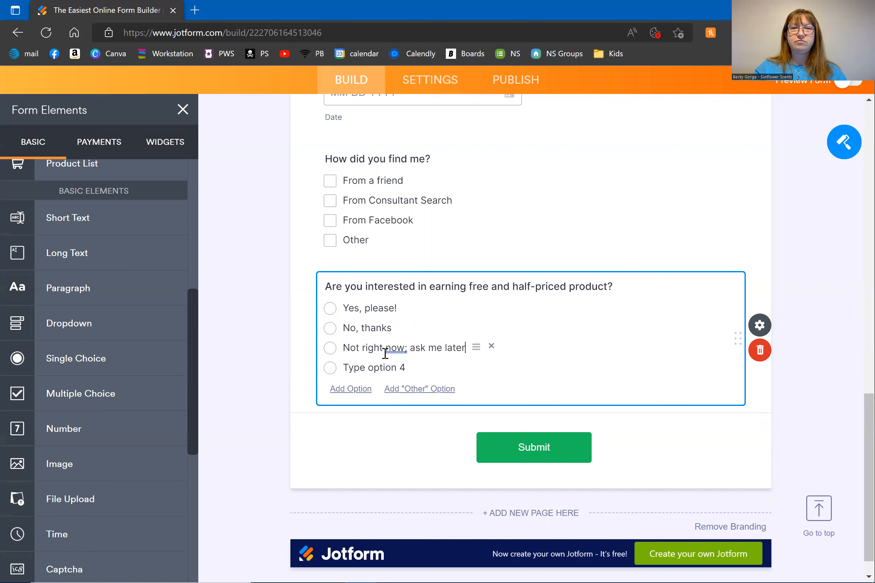
{"action": "left_click", "coordinate": [391, 370]}
{"action": "type", "text": "Can you"}
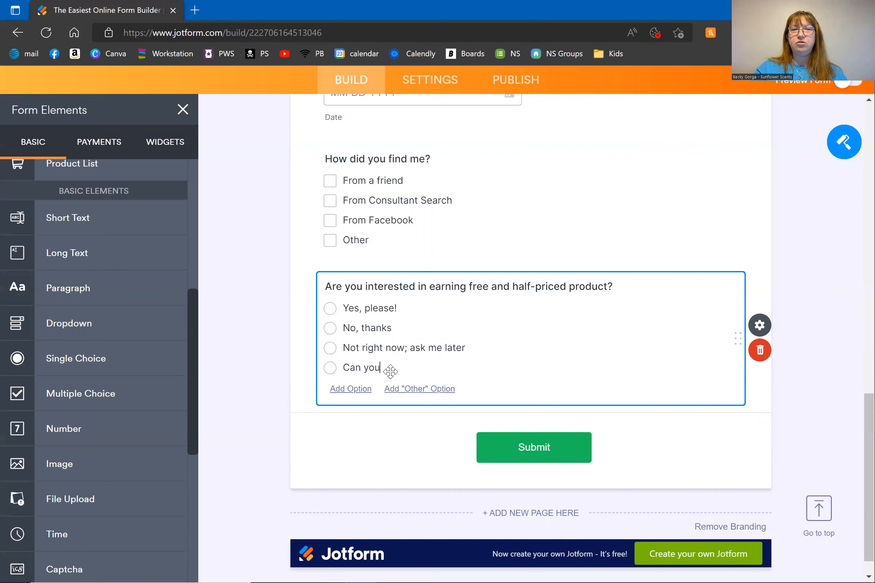
{"action": "type", "text": " tell me more?"}
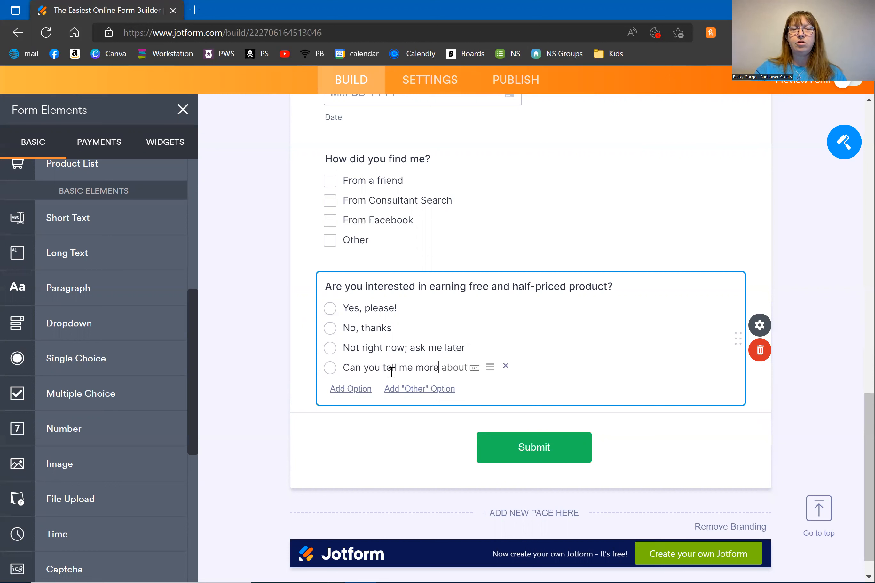
{"action": "left_click", "coordinate": [245, 387]}
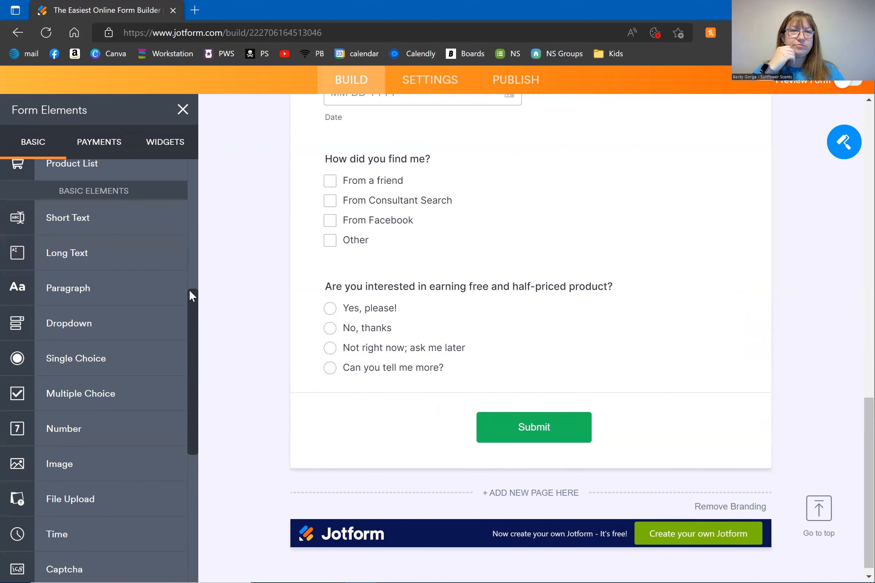
Step: Add another Single Choice field at the form's end with the question "Are you interested in starting your own Scentsy journey?"
{"action": "left_click", "coordinate": [124, 358]}
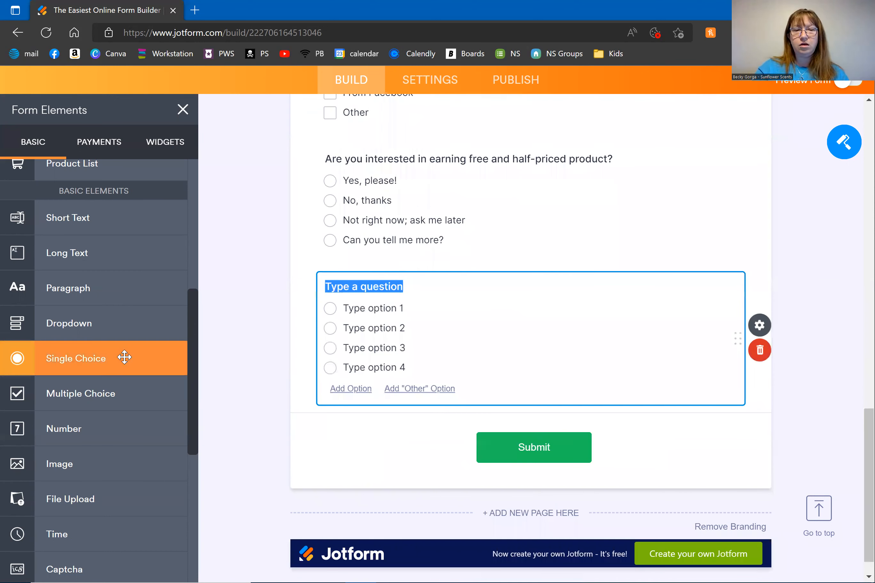
{"action": "type", "text": "Are you interst"}
{"action": "key", "text": "BackSpace"}
{"action": "type", "text": "est"}
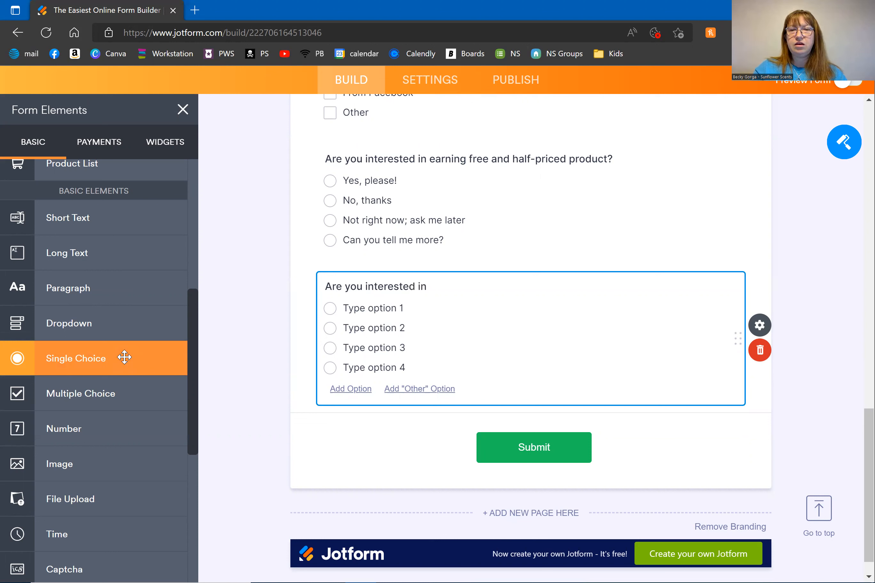
{"action": "type", "text": "ing your own Scentsy journey?"}
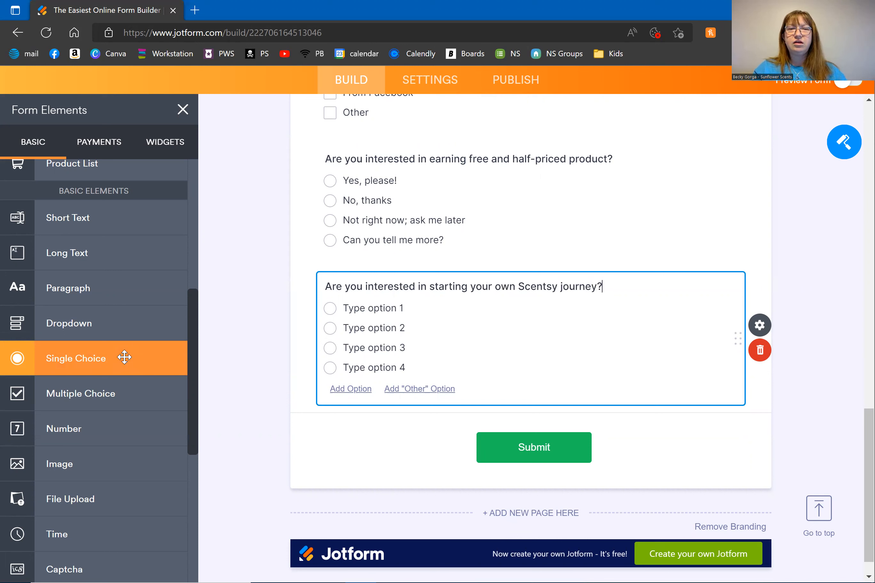
Step: Set the first two options of the Scentsy journey question to "Yes, let's go!" and "No, thanks"
{"action": "left_click", "coordinate": [359, 312]}
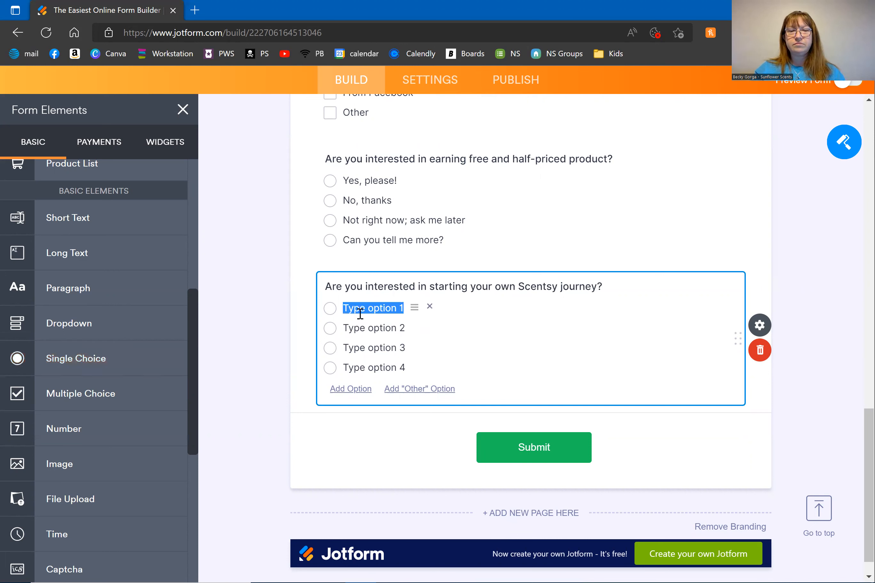
{"action": "type", "text": "Yes, let's go!"}
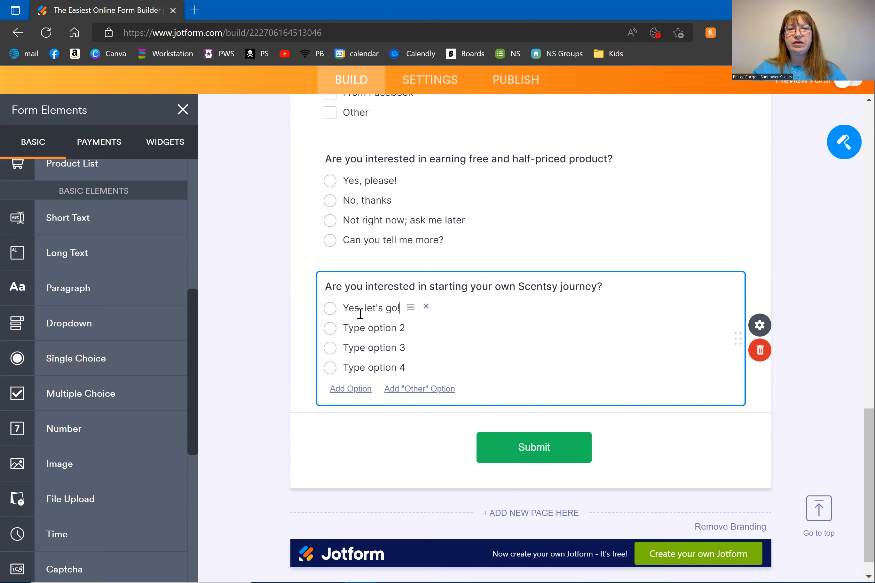
{"action": "left_click", "coordinate": [382, 326]}
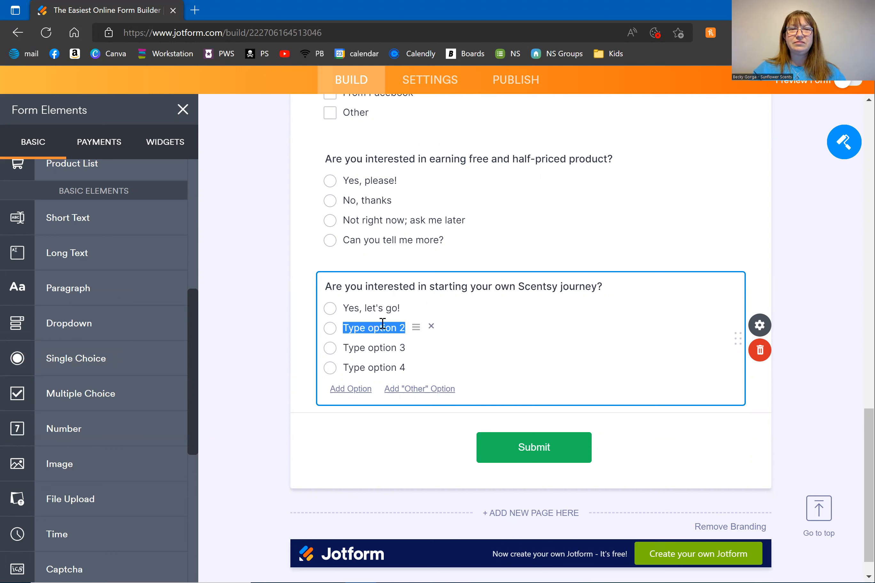
{"action": "type", "text": "No, thanks"}
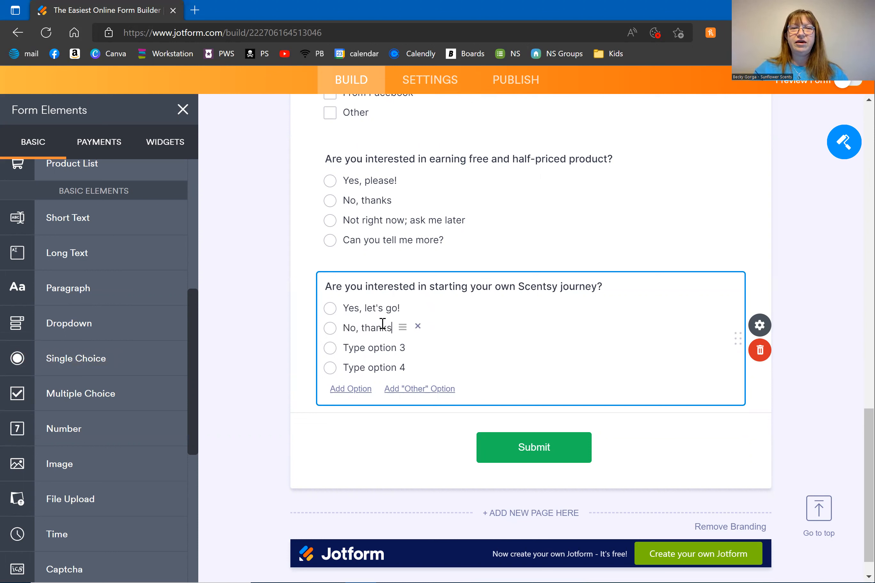
Step: Set the third option of the Scentsy journey question to "Not right now; ask me later"
{"action": "left_click", "coordinate": [394, 346]}
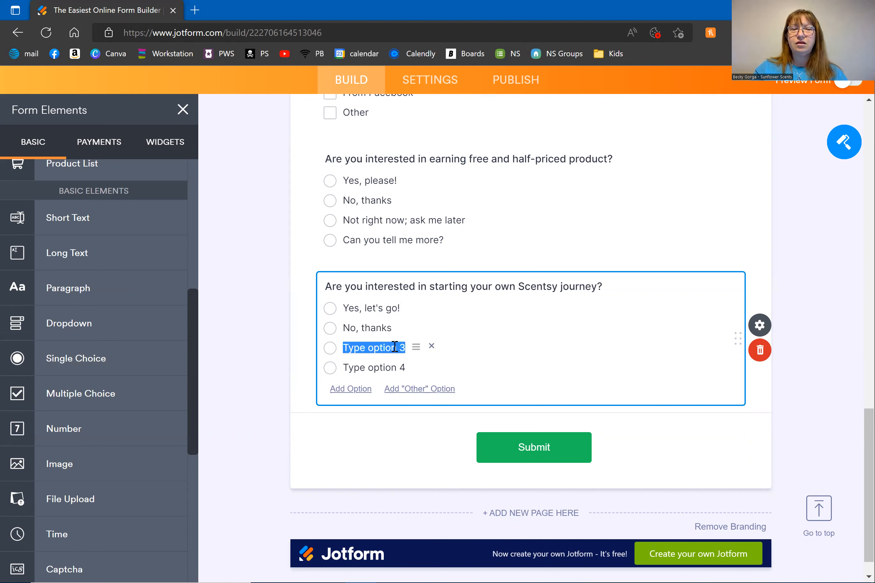
{"action": "type", "text": "What do"}
{"action": "key", "text": "BackSpace"}
{"action": "key", "text": "BackSpace"}
{"action": "key", "text": "BackSpace"}
{"action": "key", "text": "BackSpace"}
{"action": "key", "text": "BackSpace"}
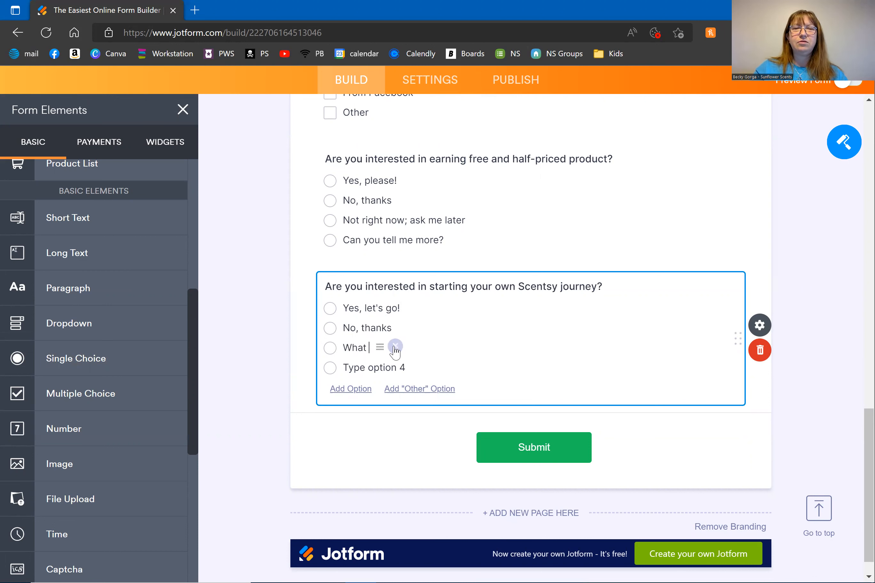
{"action": "key", "text": "BackSpace"}
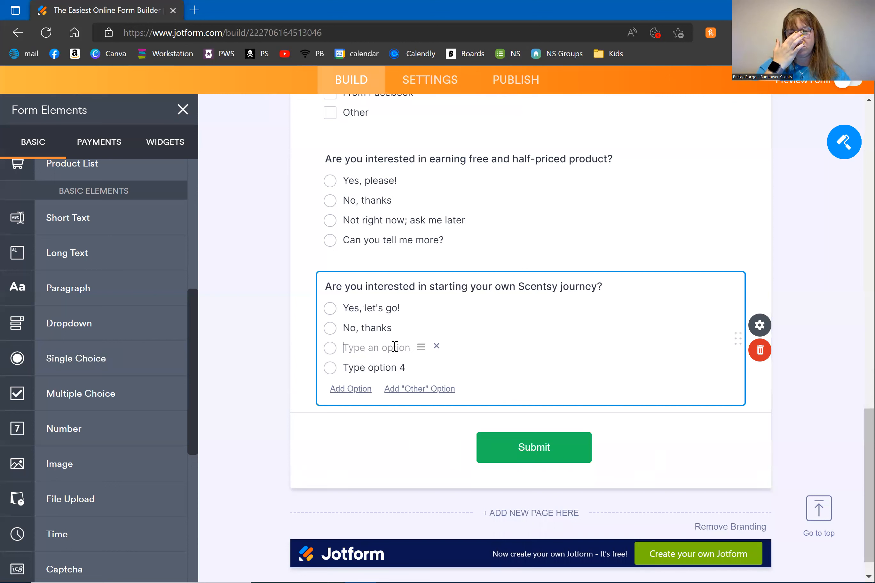
{"action": "type", "text": "No"}
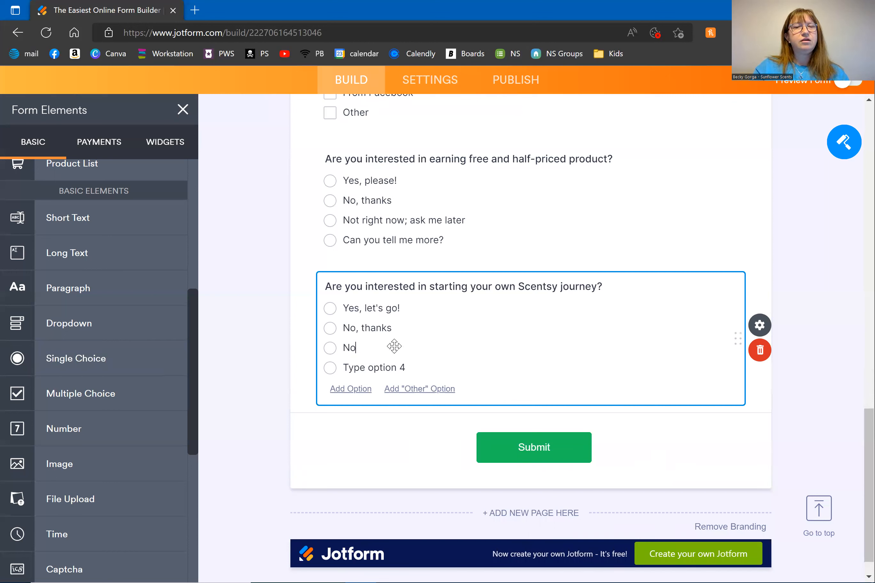
{"action": "type", "text": "t right now"}
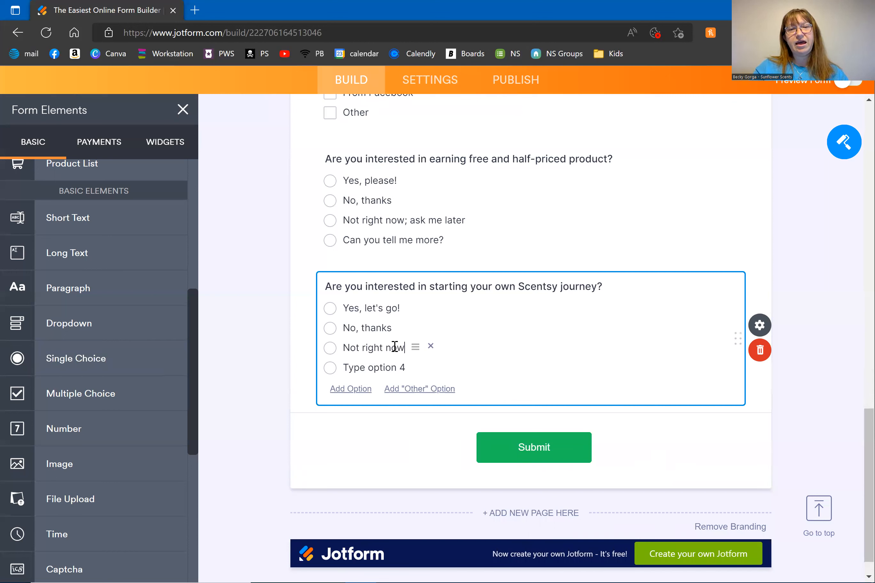
{"action": "type", "text": "; ask me later"}
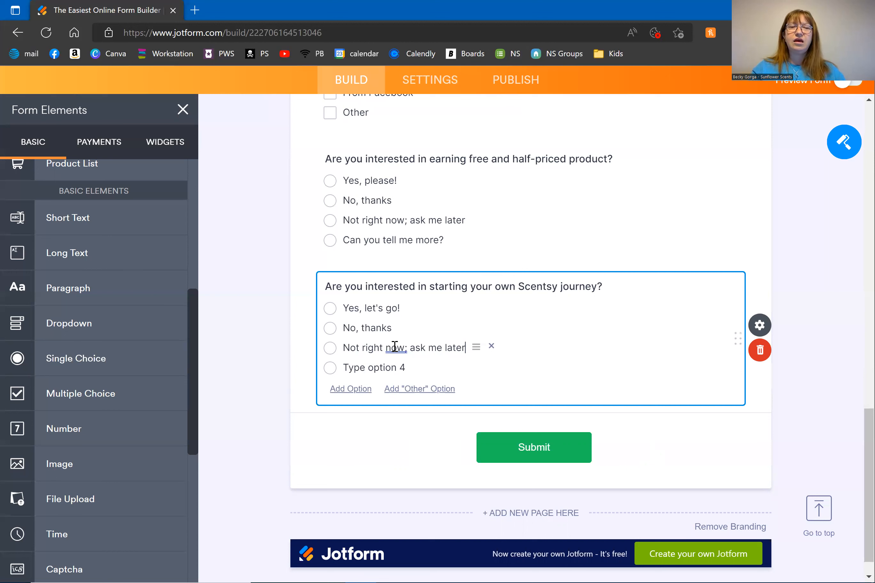
Step: Set the fourth option of the Scentsy journey question to "Can you tell me more?" and deselect the field
{"action": "left_click", "coordinate": [392, 367]}
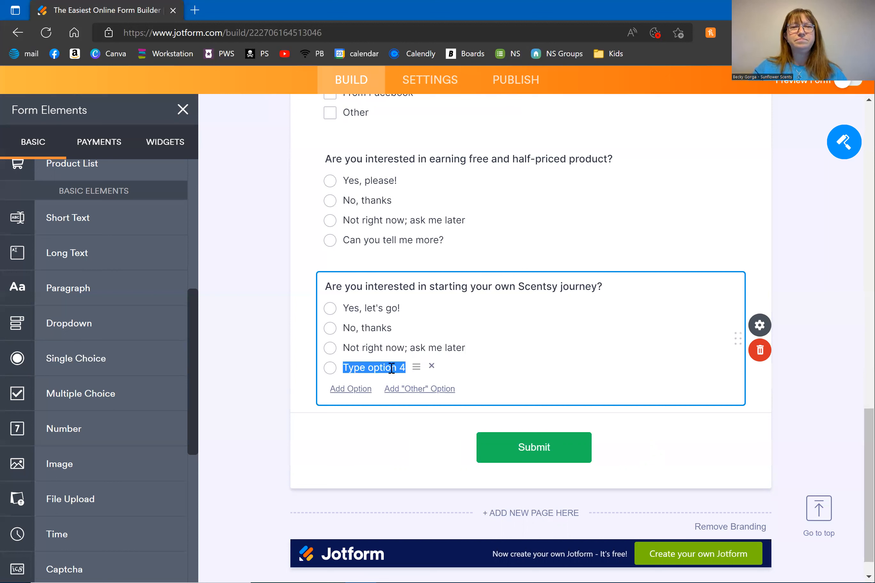
{"action": "type", "text": "Can "}
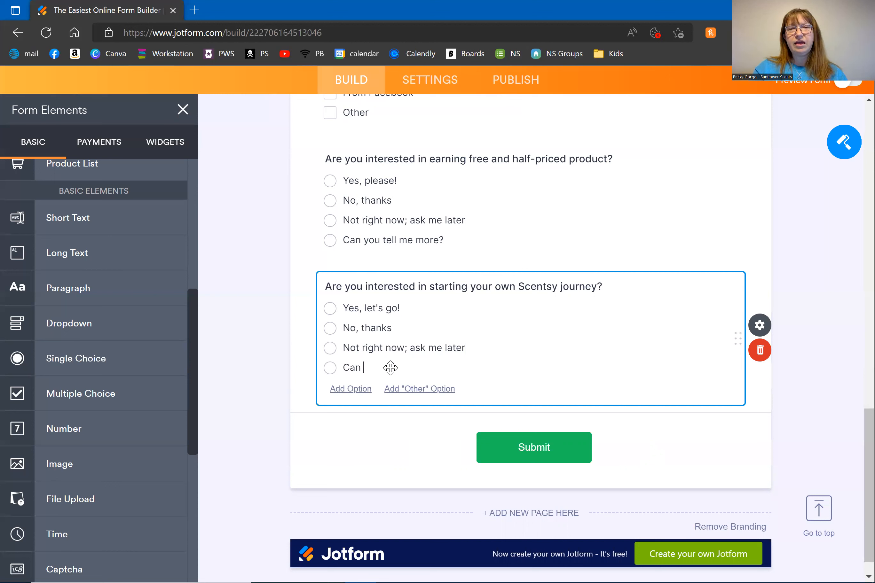
{"action": "type", "text": "you tell me more?"}
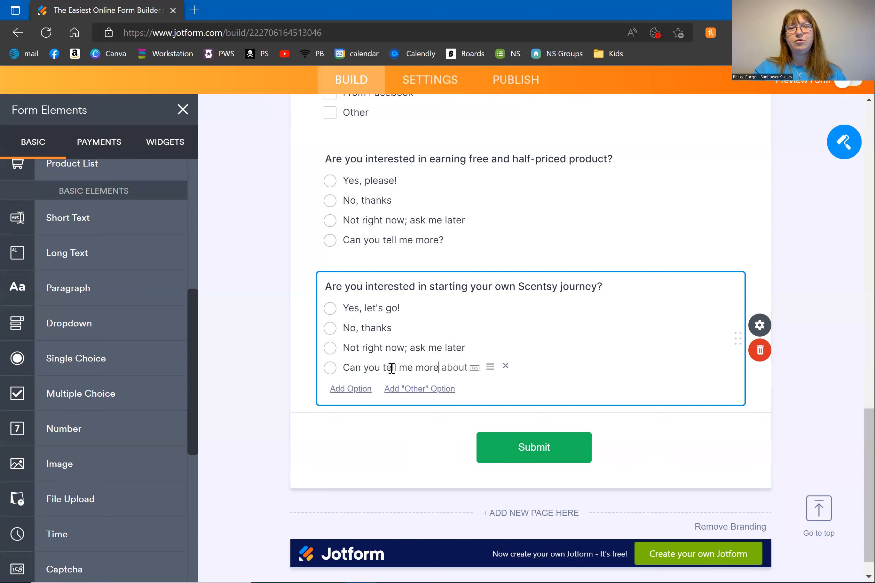
{"action": "left_click", "coordinate": [286, 415]}
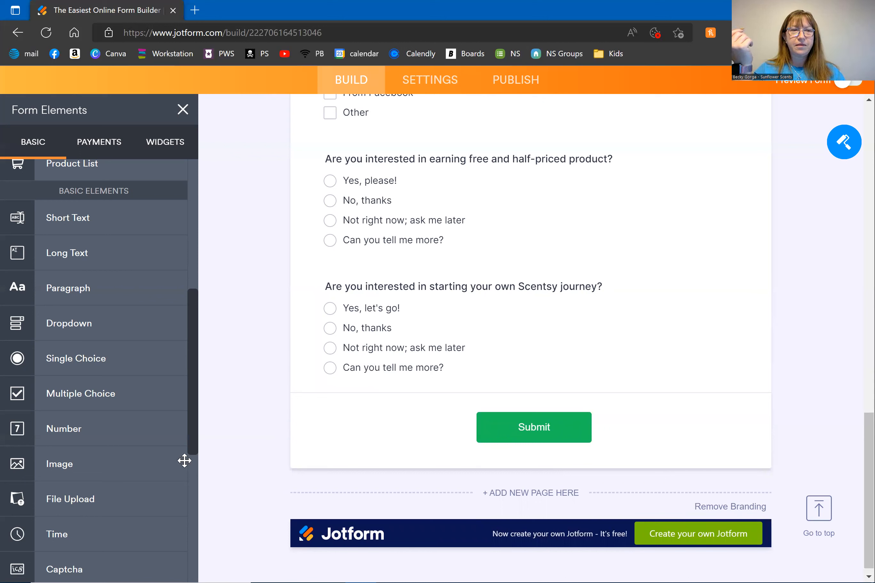
Step: Add a Product List element below the Scentsy journey question and close its product settings
{"action": "scroll", "coordinate": [190, 471], "scroll_direction": "down", "scroll_amount": 5}
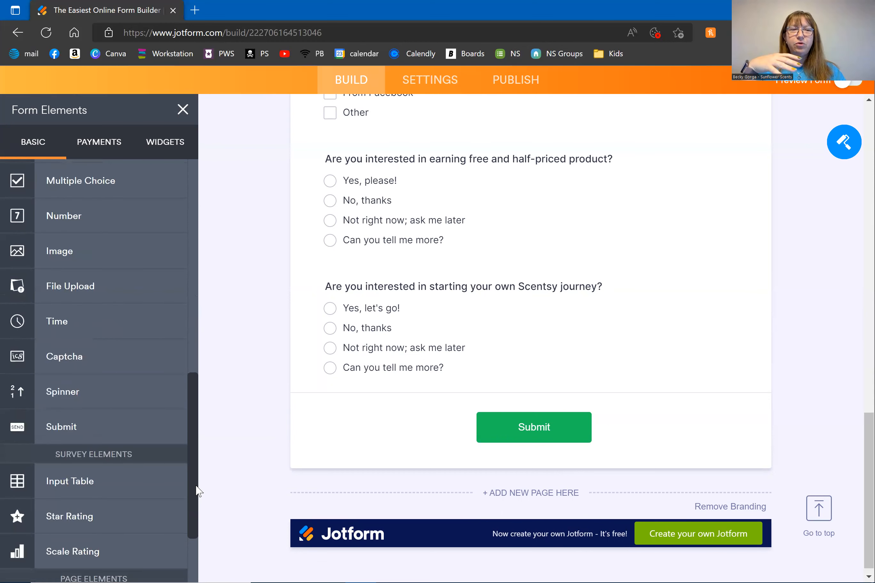
{"action": "scroll", "coordinate": [199, 492], "scroll_direction": "down", "scroll_amount": 1}
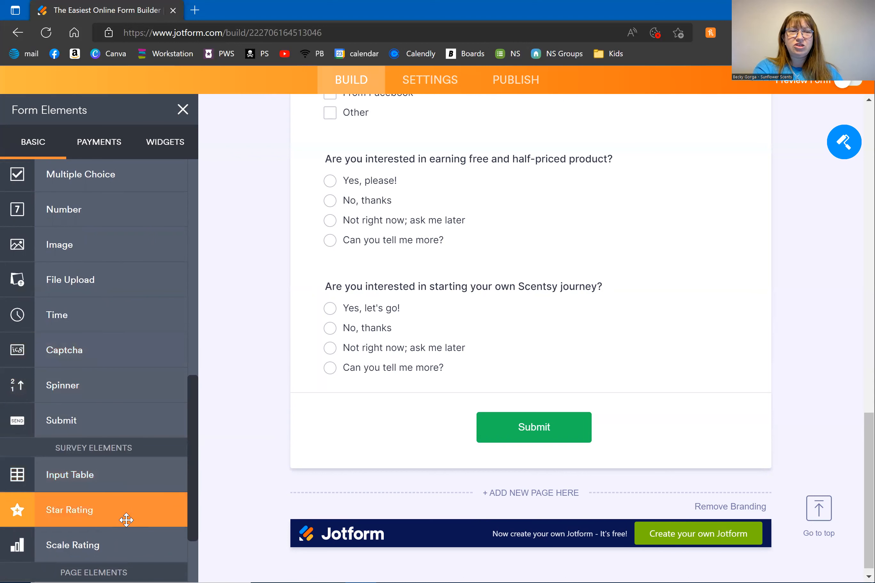
{"action": "left_click_drag", "start_coordinate": [187, 438], "coordinate": [199, 322]}
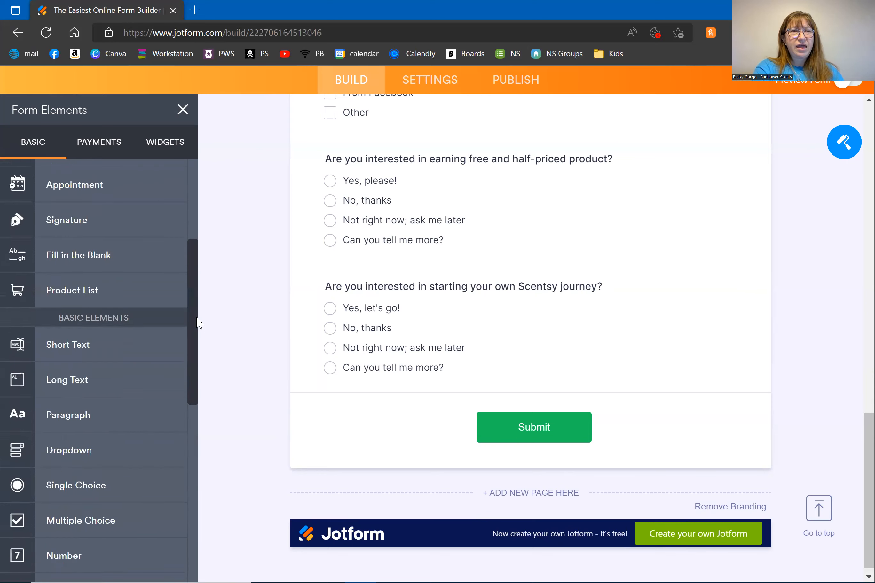
{"action": "scroll", "coordinate": [196, 304], "scroll_direction": "up", "scroll_amount": 3}
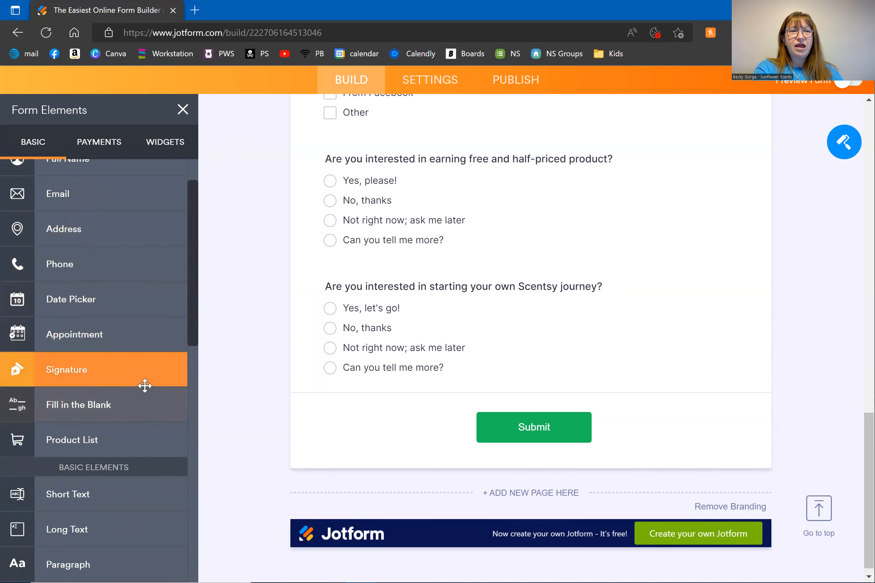
{"action": "left_click", "coordinate": [127, 440]}
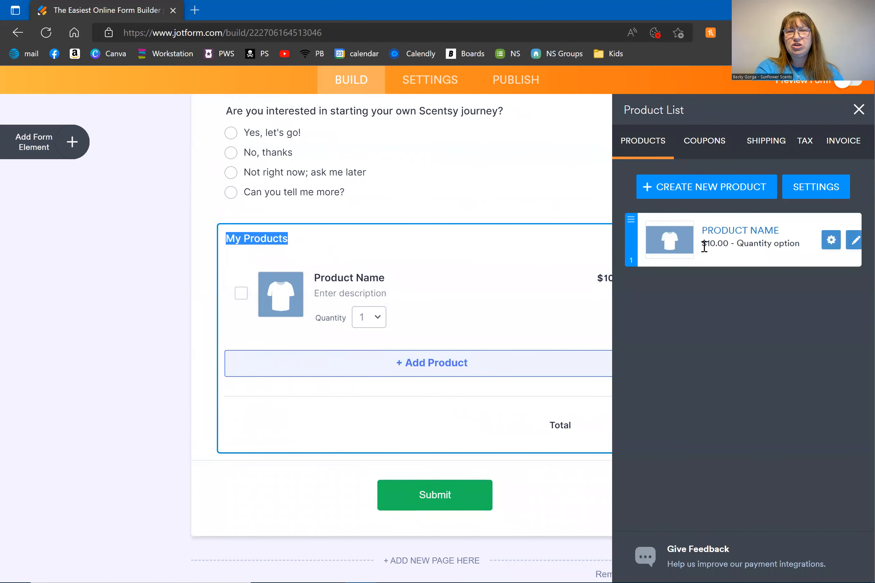
{"action": "left_click", "coordinate": [859, 110]}
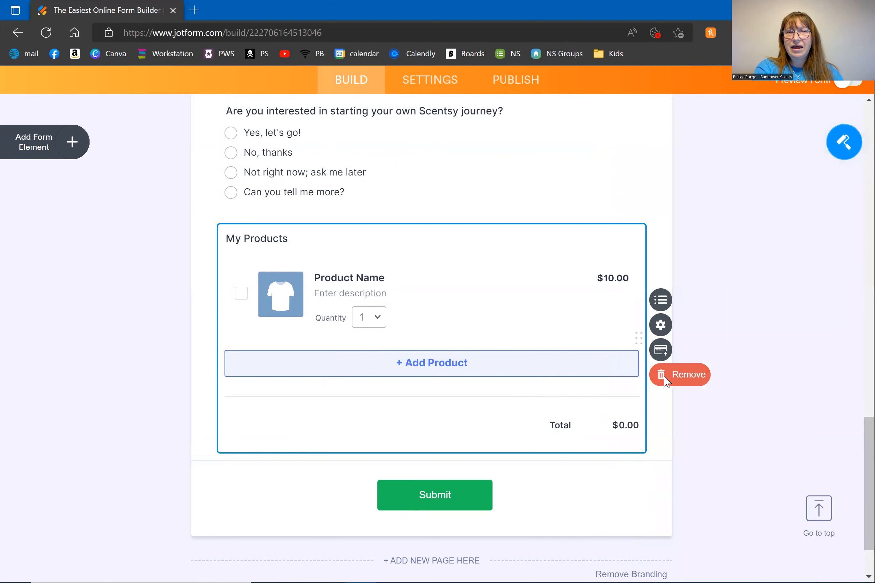
Step: Delete the Product List element from the form and show the available payment gateway elements
{"action": "left_click", "coordinate": [661, 376]}
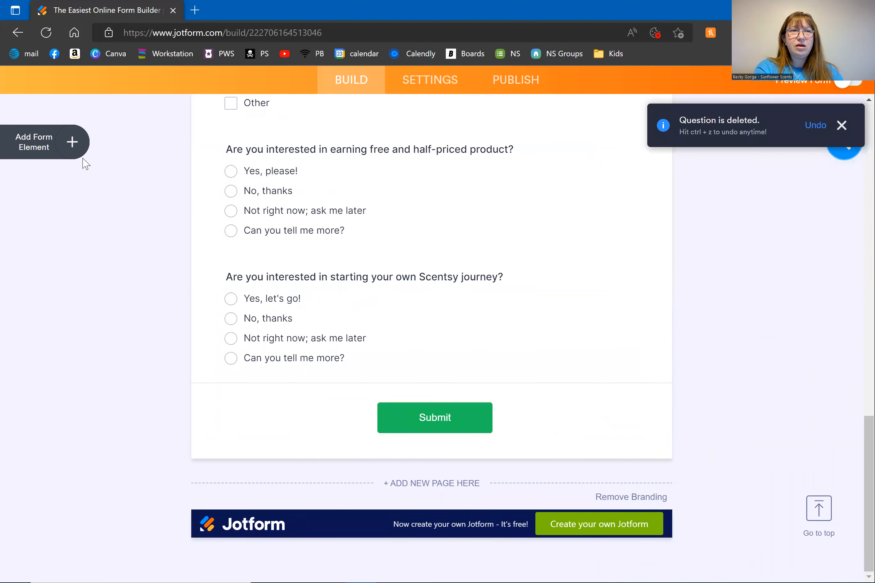
{"action": "left_click", "coordinate": [70, 153]}
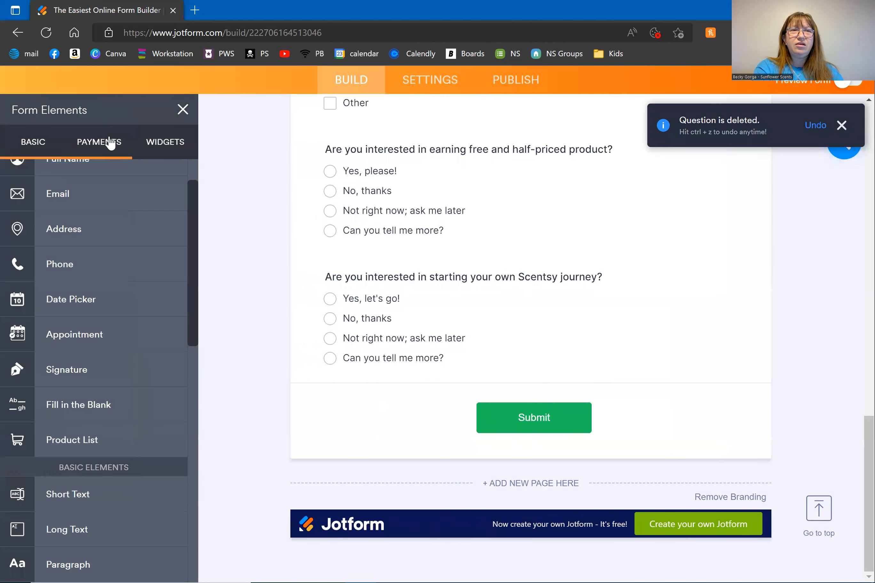
{"action": "left_click", "coordinate": [109, 143]}
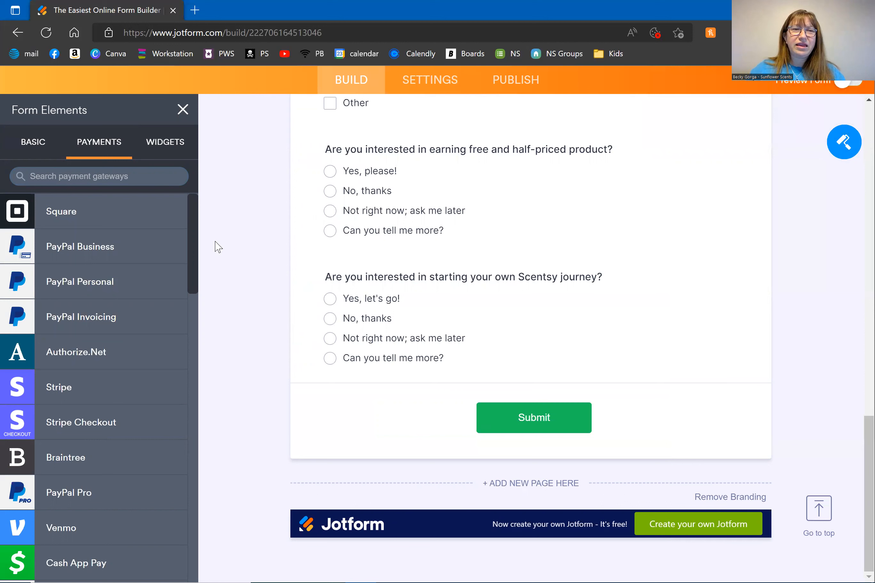
Step: Add a Short Text element below the Scentsy journey question, labelled "What is your favorite scent?"
{"action": "left_click", "coordinate": [32, 143]}
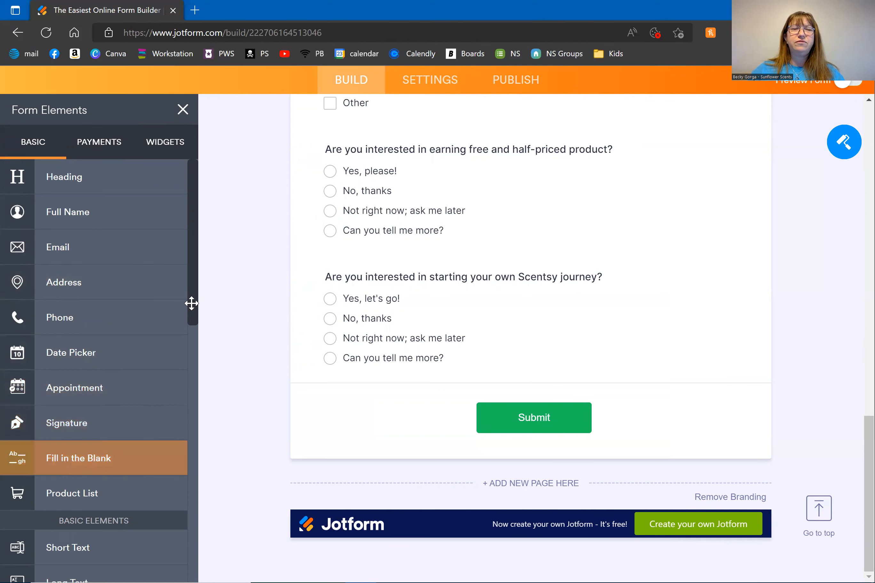
{"action": "left_click_drag", "start_coordinate": [192, 289], "coordinate": [197, 422]}
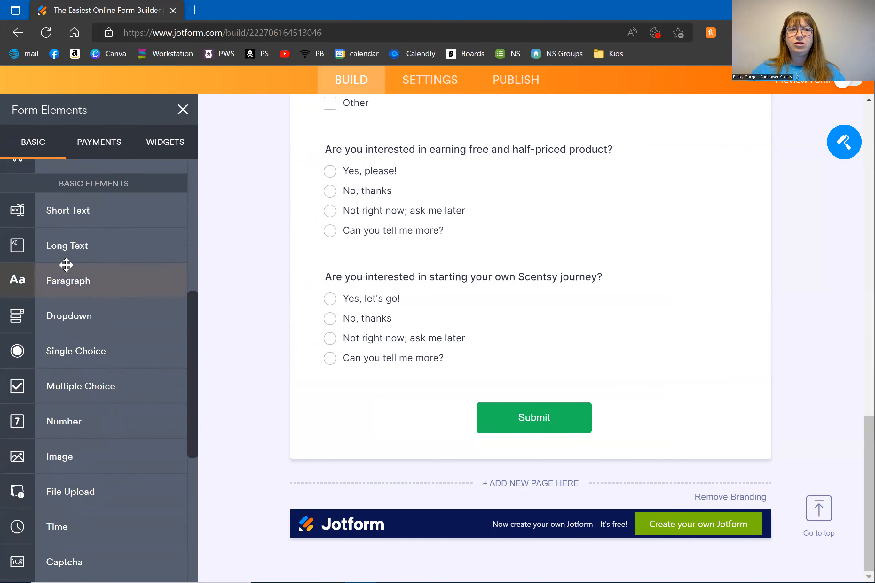
{"action": "left_click", "coordinate": [71, 224]}
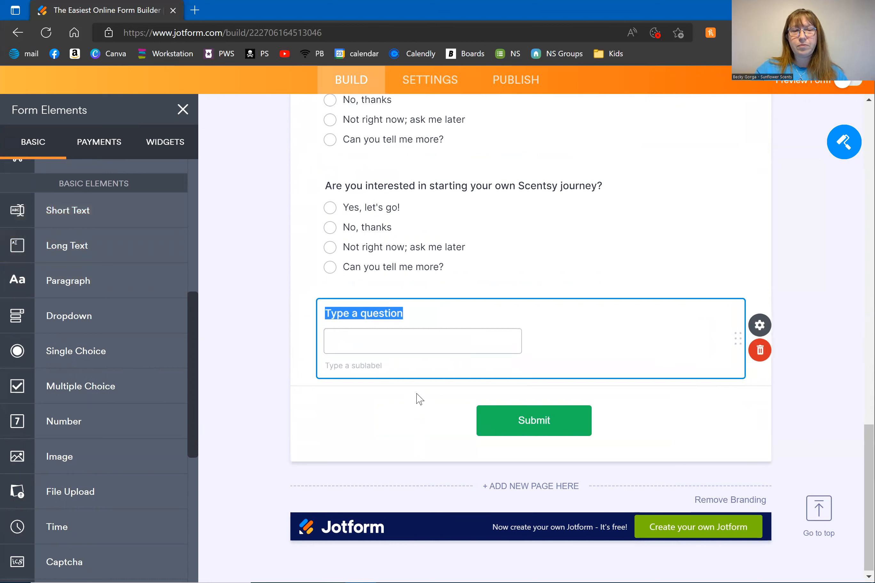
{"action": "type", "text": "What is your fac"}
{"action": "key", "text": "BackSpace"}
{"action": "type", "text": "vaob"}
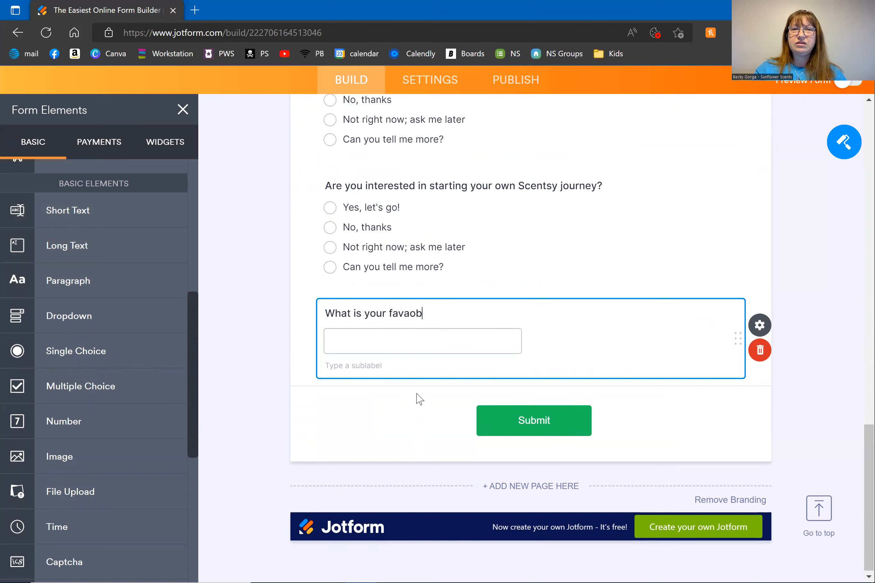
{"action": "type", "text": "?"}
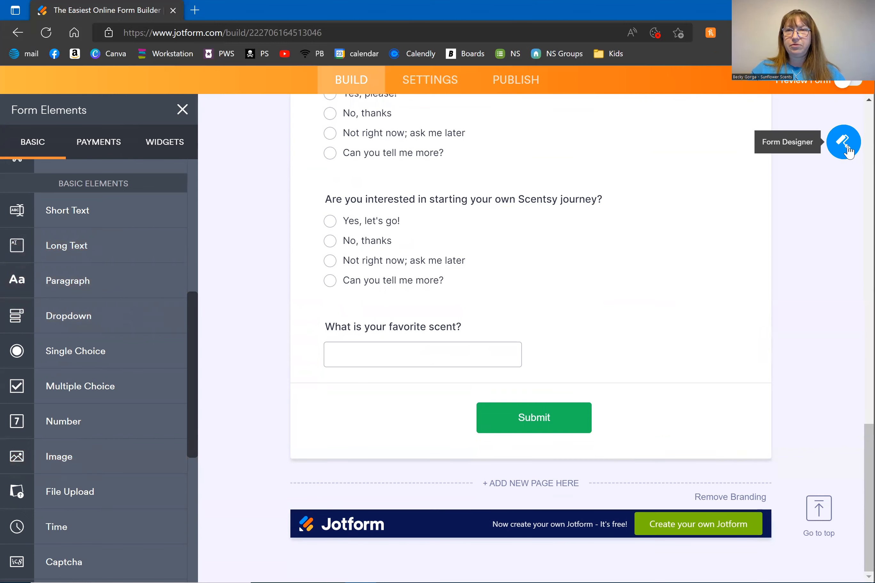
Step: Try the light blue and green color schemes in the form designer and apply the dark blue scheme
{"action": "left_click", "coordinate": [847, 151]}
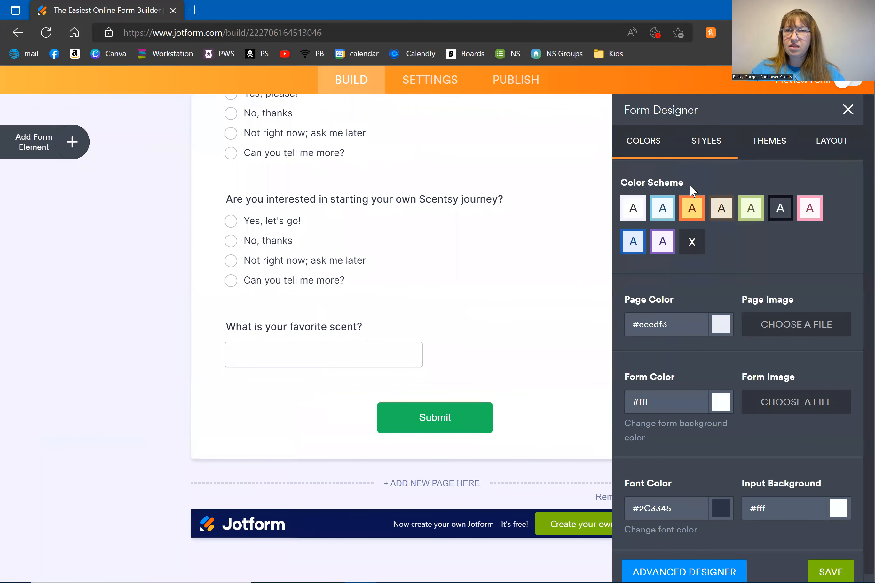
{"action": "left_click", "coordinate": [662, 212]}
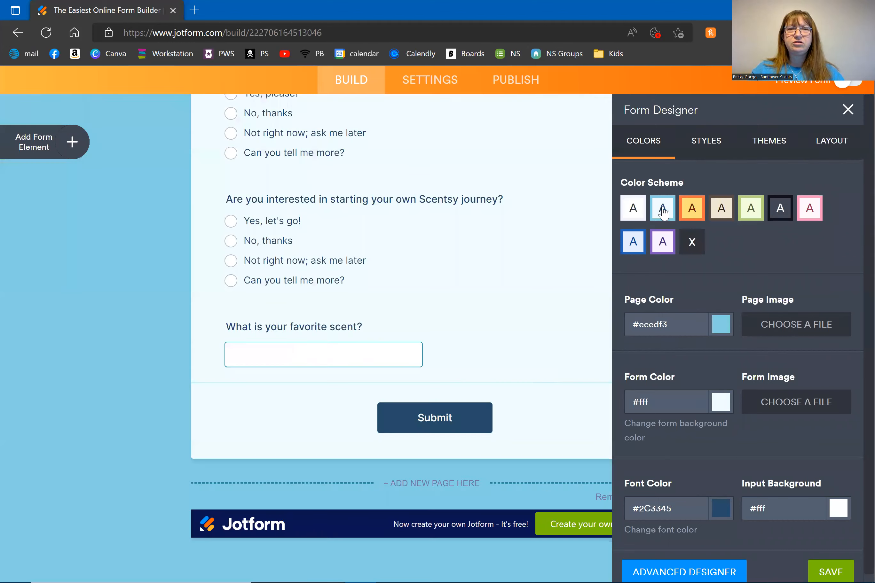
{"action": "left_click", "coordinate": [753, 216]}
{"action": "left_click", "coordinate": [634, 244]}
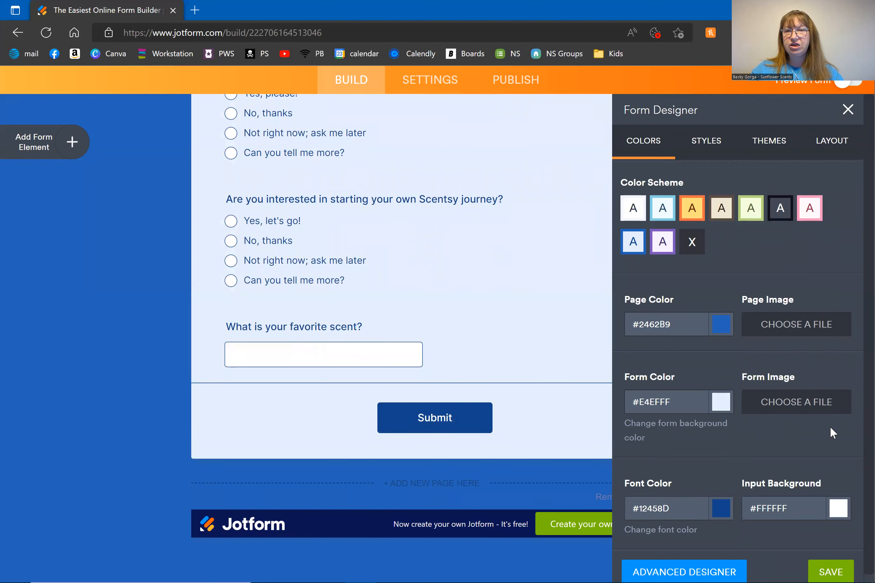
Step: Change the form's font color to the lighter blue #6c8bb6
{"action": "left_click", "coordinate": [720, 513]}
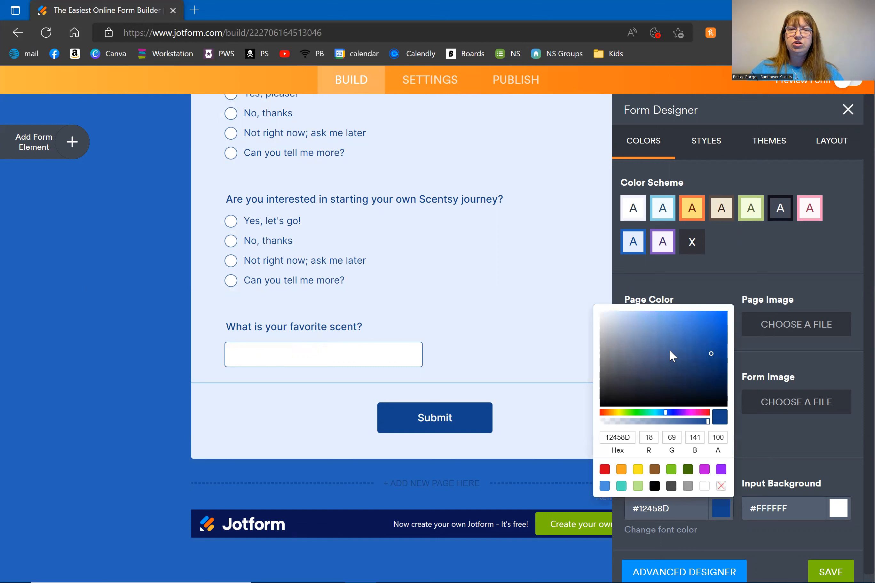
{"action": "mouse_move", "coordinate": [669, 352]}
{"action": "left_mouse_down"}
{"action": "mouse_move", "coordinate": [656, 331]}
{"action": "mouse_move", "coordinate": [652, 338]}
{"action": "left_mouse_up"}
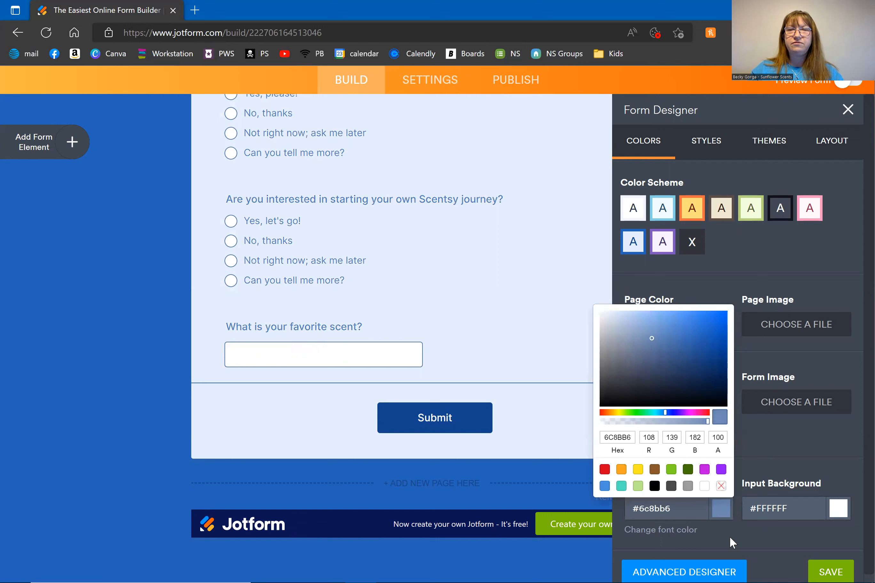
{"action": "left_click", "coordinate": [762, 459]}
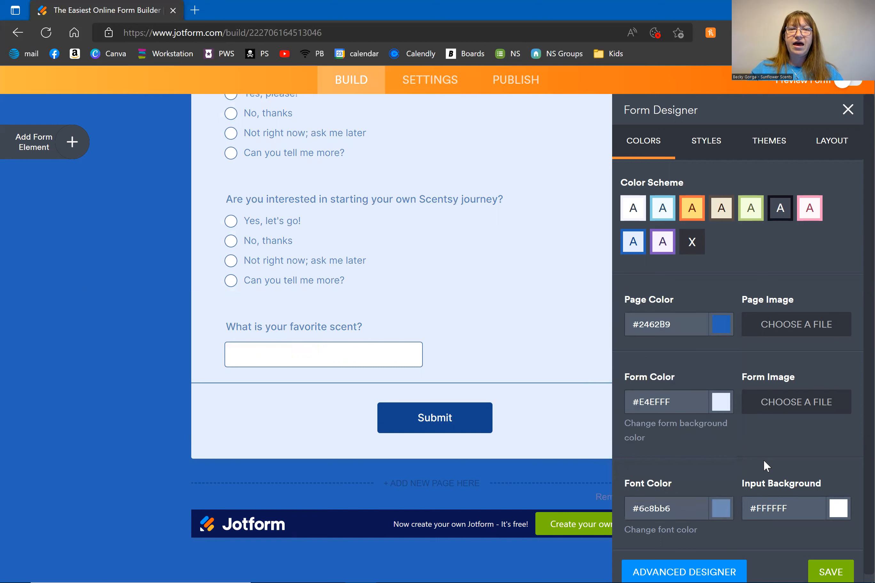
Step: Change the page color to teal #24b997 and close the form designer
{"action": "left_click", "coordinate": [719, 325]}
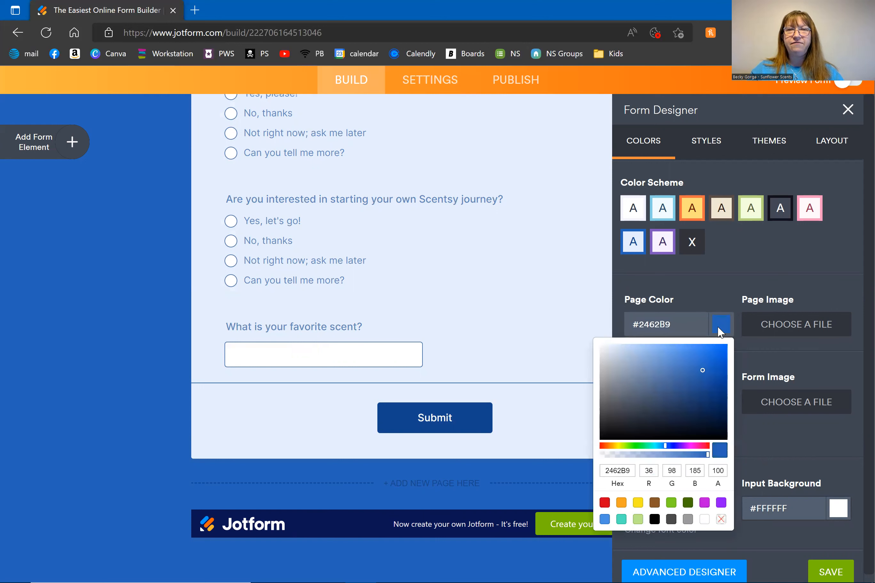
{"action": "left_click", "coordinate": [651, 446]}
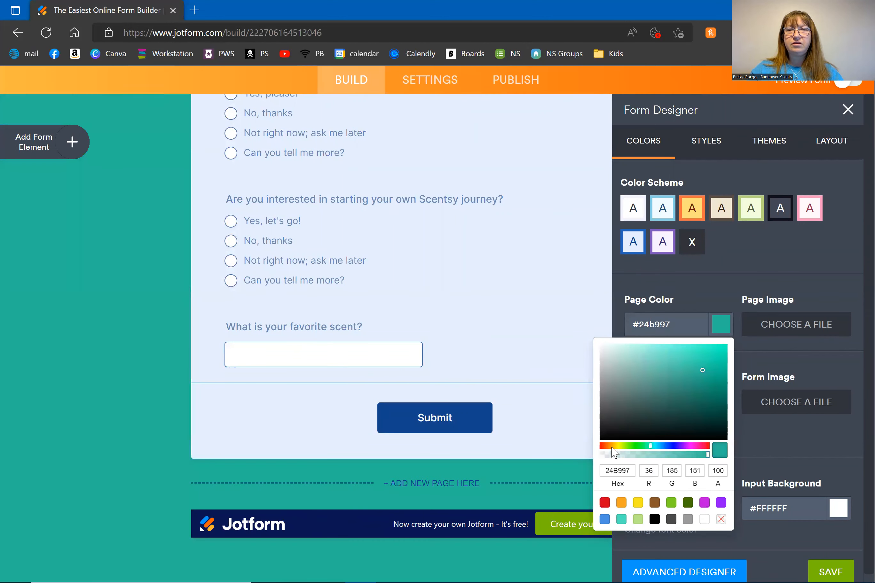
{"action": "left_click", "coordinate": [190, 276]}
{"action": "left_click", "coordinate": [847, 109]}
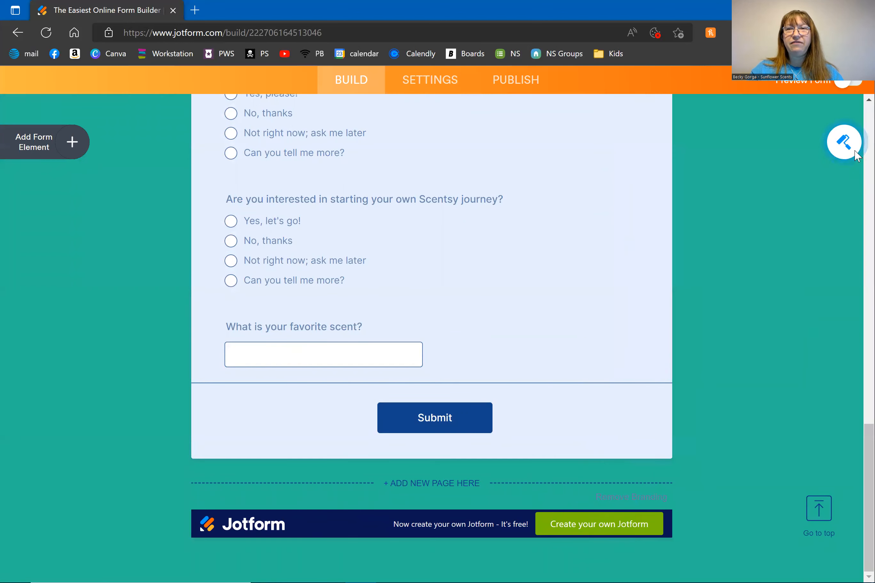
Step: Reopen the form designer and review the style settings for form width, label alignment, spacing, font and buttons
{"action": "left_click", "coordinate": [843, 142]}
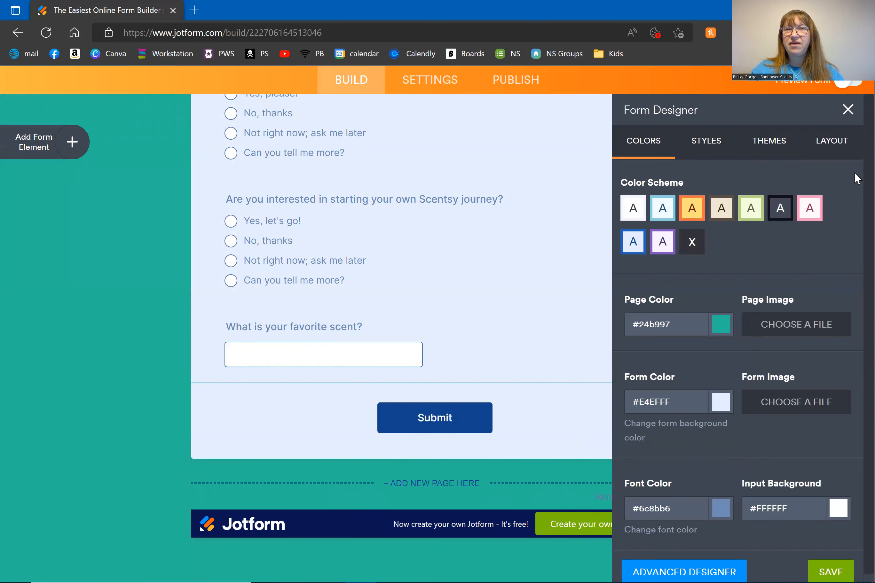
{"action": "scroll", "coordinate": [853, 282], "scroll_direction": "down", "scroll_amount": 1}
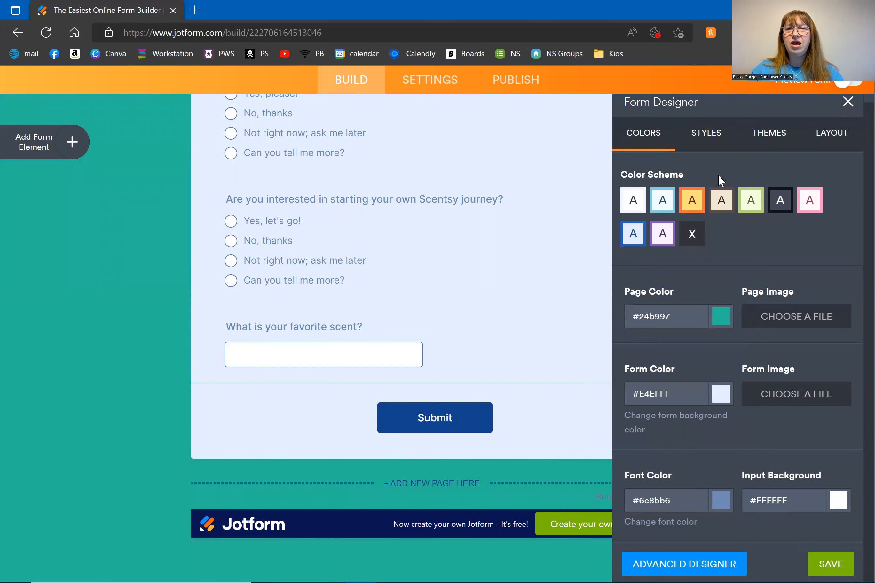
{"action": "left_click", "coordinate": [708, 138]}
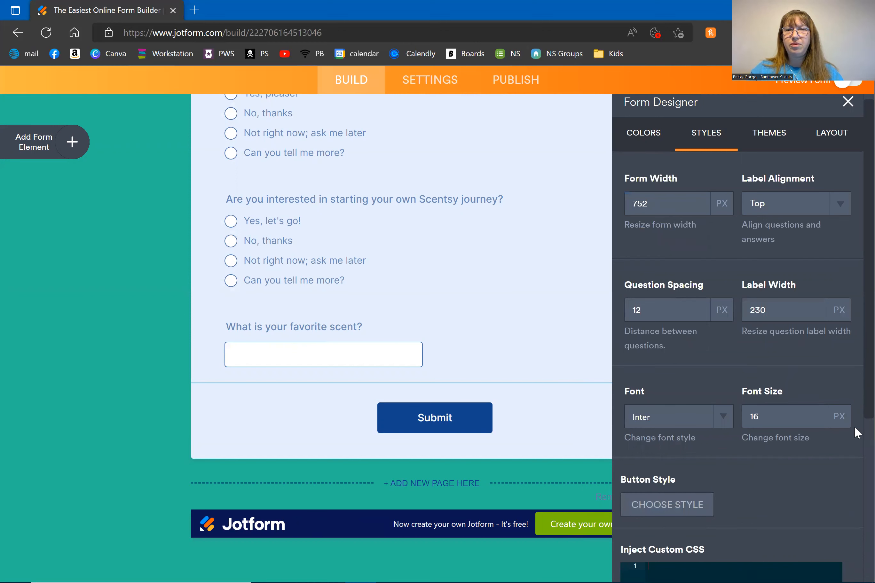
{"action": "scroll", "coordinate": [854, 425], "scroll_direction": "down", "scroll_amount": 4}
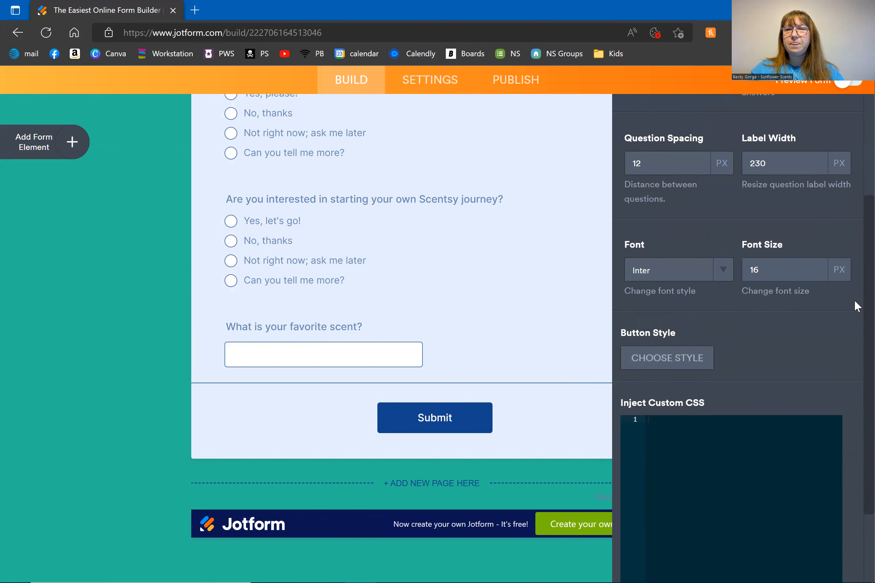
{"action": "scroll", "coordinate": [828, 128], "scroll_direction": "up", "scroll_amount": 4}
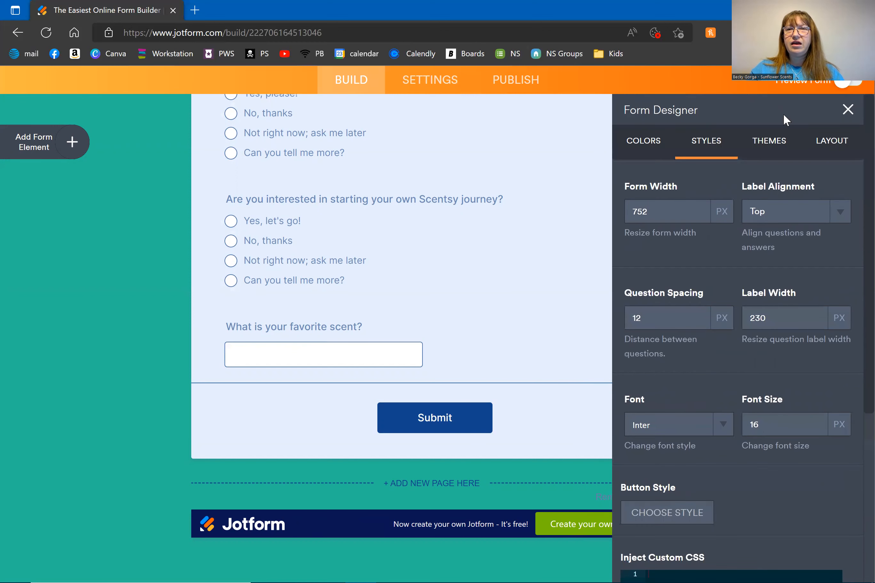
Step: Open the form designer's theme gallery and filter it to Free Themes
{"action": "left_click", "coordinate": [779, 147]}
{"action": "mouse_move", "coordinate": [813, 213]}
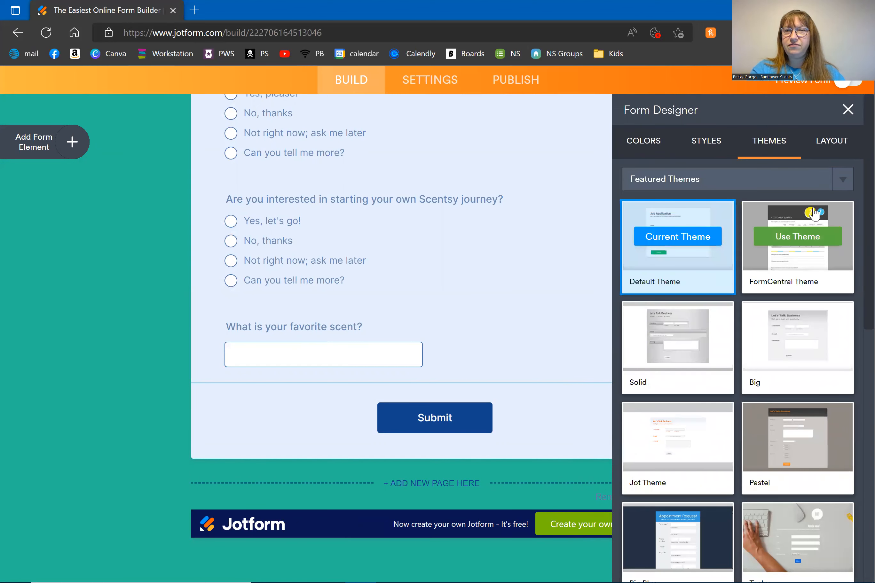
{"action": "left_click", "coordinate": [839, 185]}
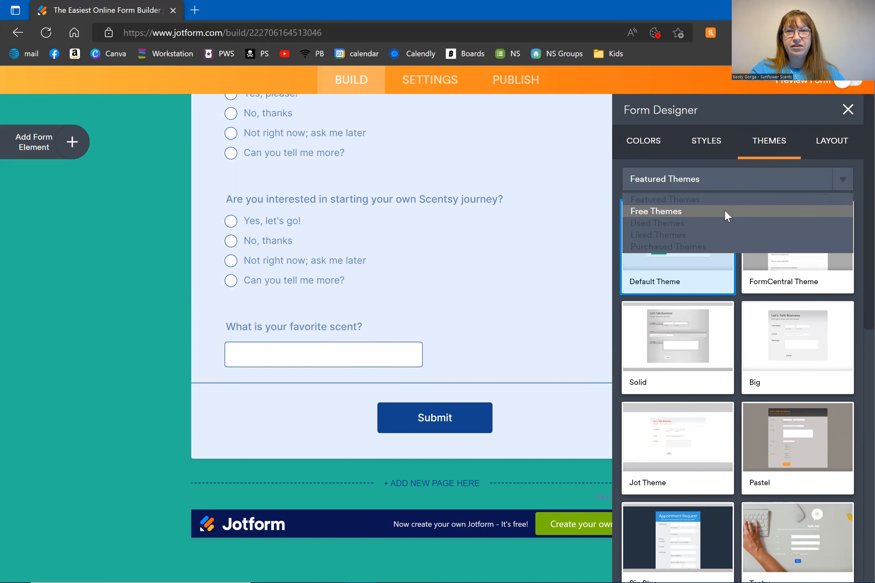
{"action": "left_click", "coordinate": [724, 211]}
{"action": "scroll", "coordinate": [854, 250], "scroll_direction": "down", "scroll_amount": 2}
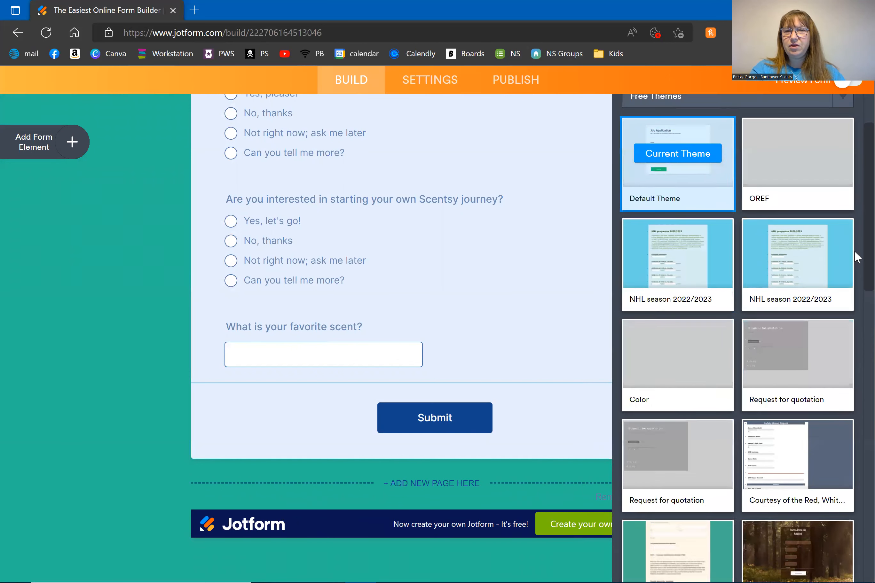
Step: Apply the Yoga Soup Theme to the form
{"action": "scroll", "coordinate": [854, 298], "scroll_direction": "down", "scroll_amount": 2}
{"action": "scroll", "coordinate": [854, 295], "scroll_direction": "down", "scroll_amount": 2}
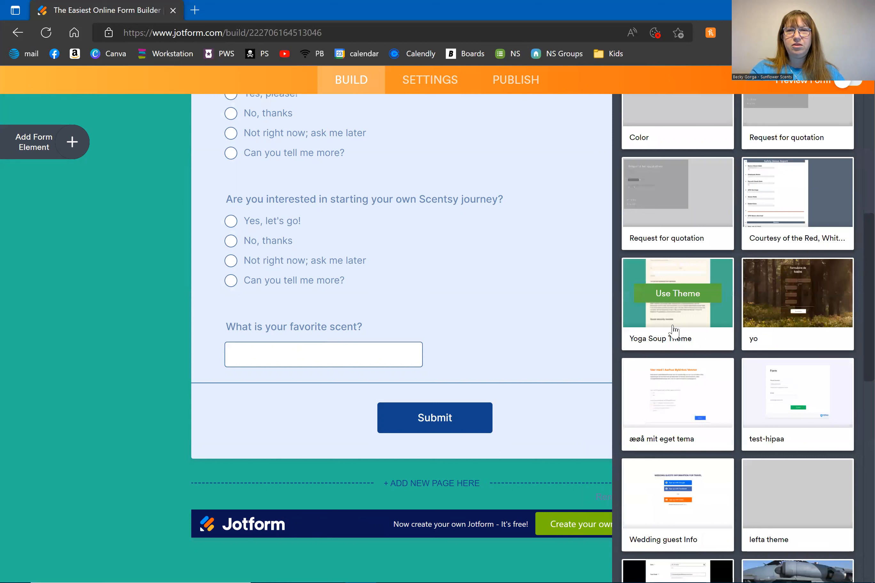
{"action": "left_click", "coordinate": [664, 298]}
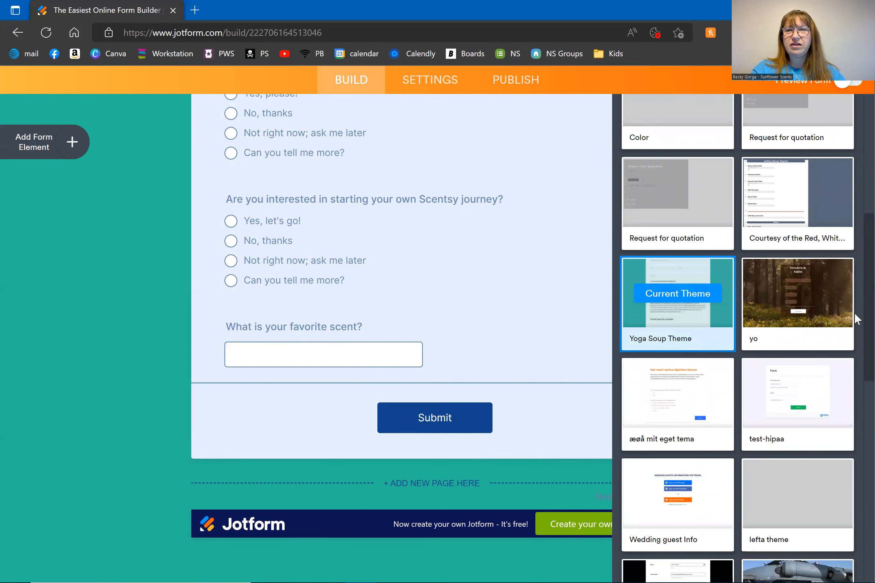
Step: Try the Sketches 1 theme on the form and switch to the Young Achiever theme
{"action": "scroll", "coordinate": [855, 358], "scroll_direction": "down", "scroll_amount": 3}
{"action": "scroll", "coordinate": [854, 357], "scroll_direction": "down", "scroll_amount": 2}
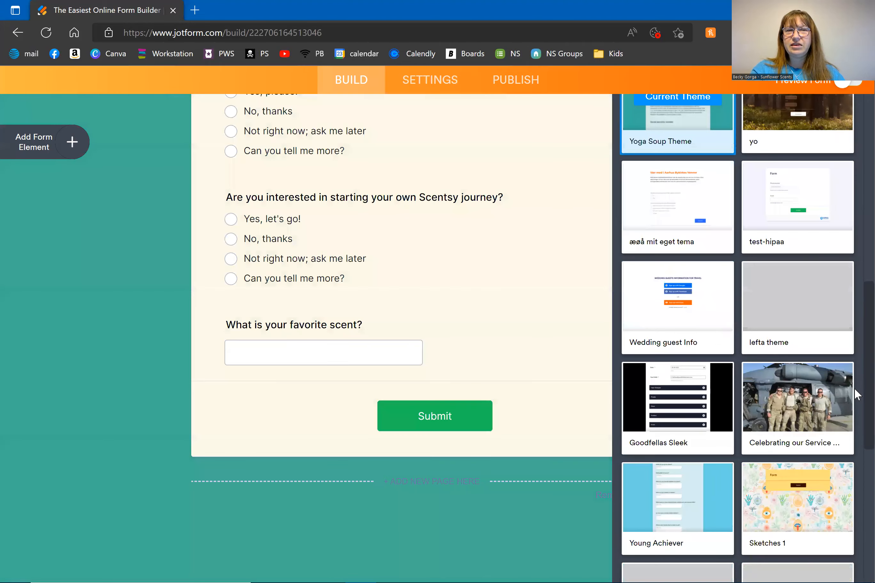
{"action": "scroll", "coordinate": [854, 395], "scroll_direction": "down", "scroll_amount": 3}
{"action": "left_click", "coordinate": [796, 401]}
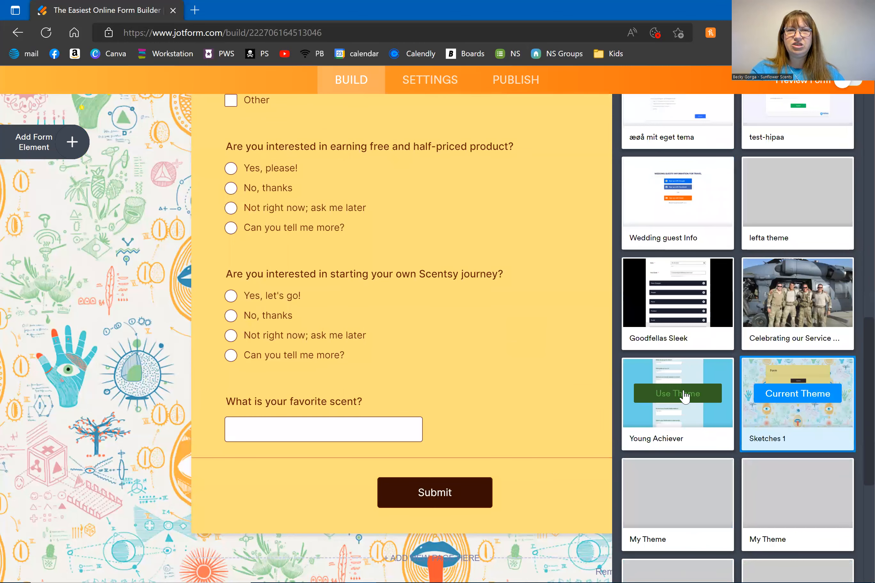
{"action": "left_click", "coordinate": [683, 394]}
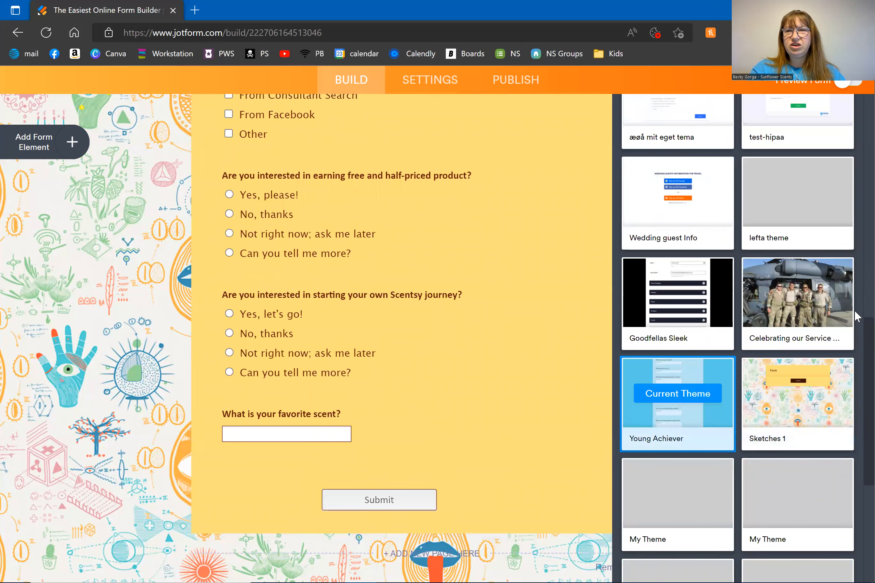
Step: Look through the remaining free themes and apply the one whose name begins "Courtesy of the Red, Whit"
{"action": "scroll", "coordinate": [855, 374], "scroll_direction": "down", "scroll_amount": 5}
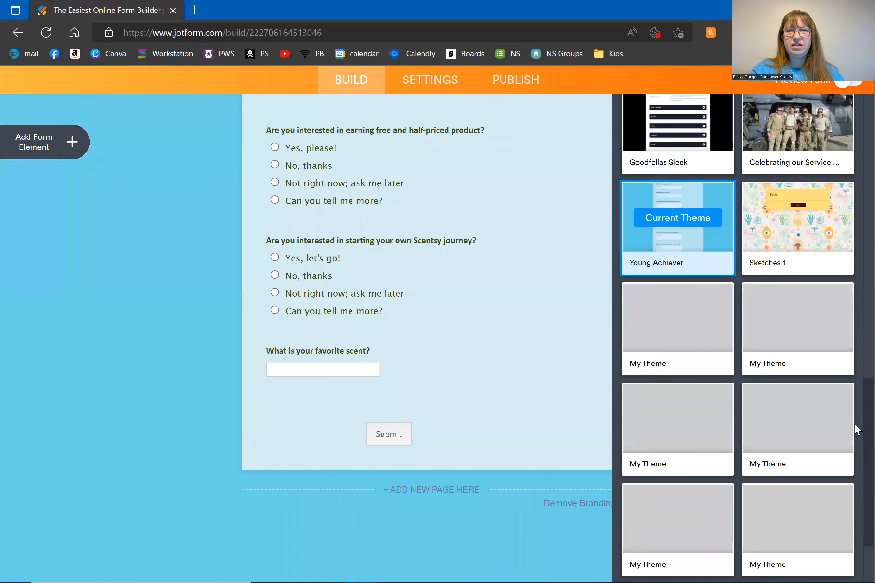
{"action": "scroll", "coordinate": [854, 423], "scroll_direction": "down", "scroll_amount": 2}
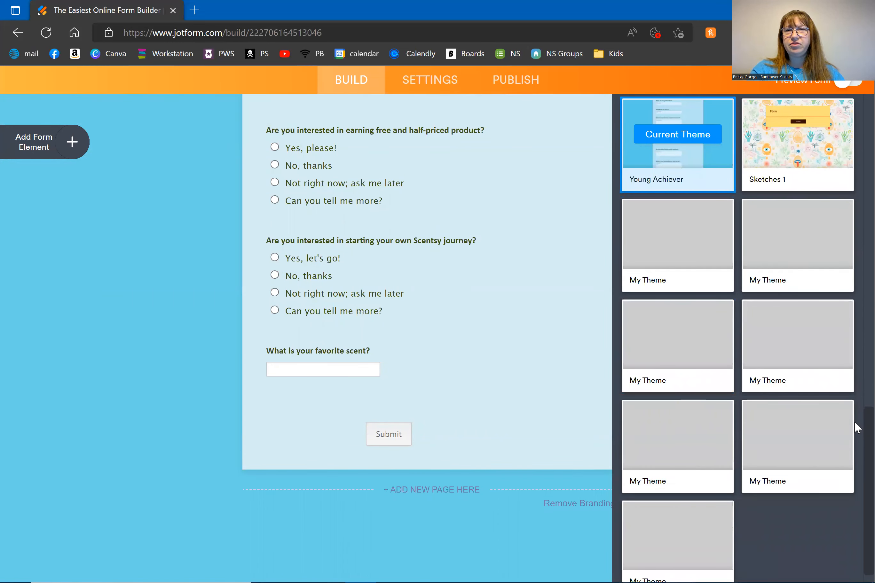
{"action": "scroll", "coordinate": [854, 421], "scroll_direction": "up", "scroll_amount": 5}
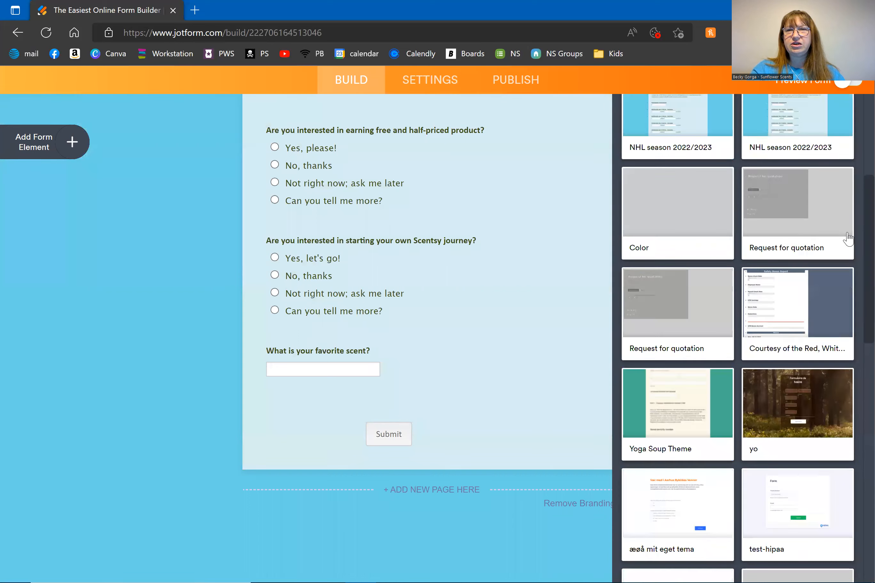
{"action": "left_click", "coordinate": [814, 307]}
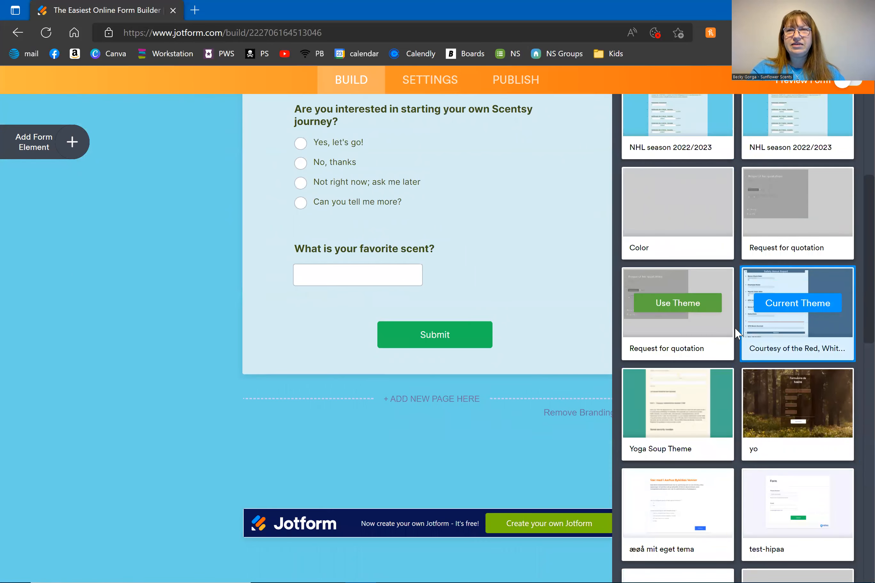
{"action": "scroll", "coordinate": [855, 244], "scroll_direction": "up", "scroll_amount": 5}
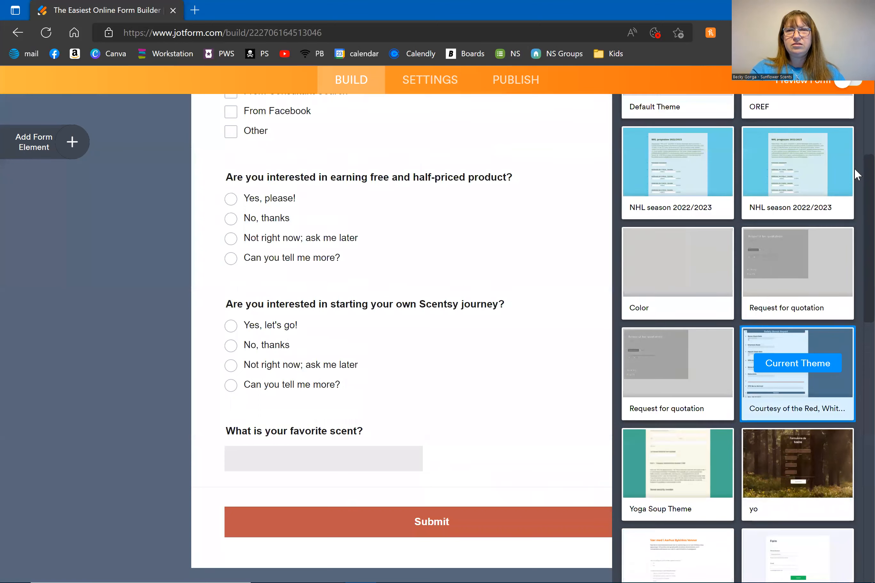
Step: Apply the Color theme to the form and check the designer's layout options before closing it
{"action": "mouse_move", "coordinate": [672, 486]}
{"action": "left_click", "coordinate": [682, 439]}
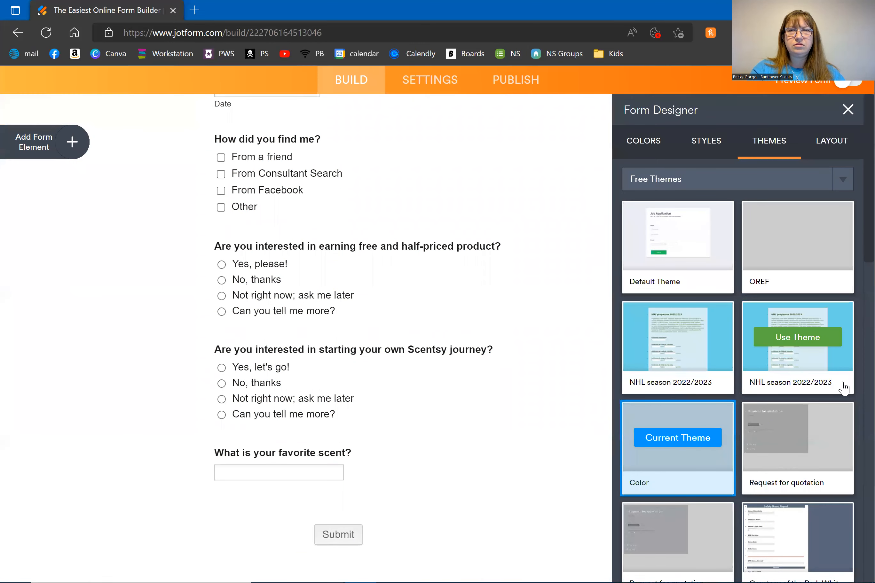
{"action": "left_click", "coordinate": [830, 146]}
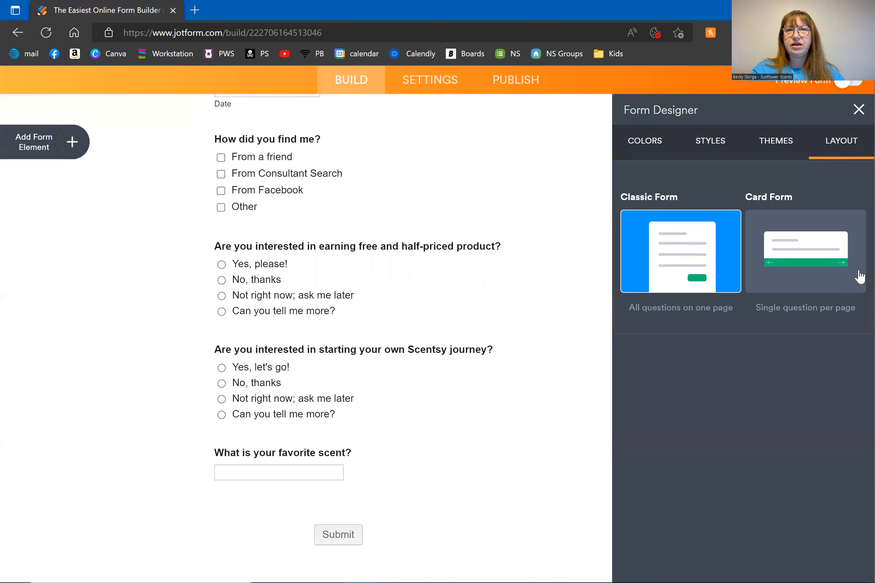
{"action": "left_click", "coordinate": [857, 108]}
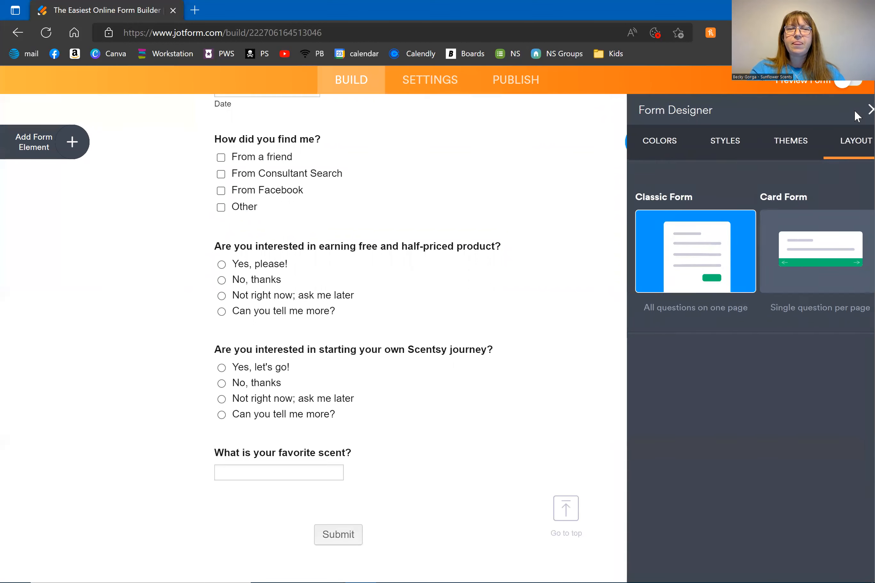
Step: Preview the Customer Profile form in desktop view, look through its questions, and return to the builder
{"action": "left_click", "coordinate": [842, 84]}
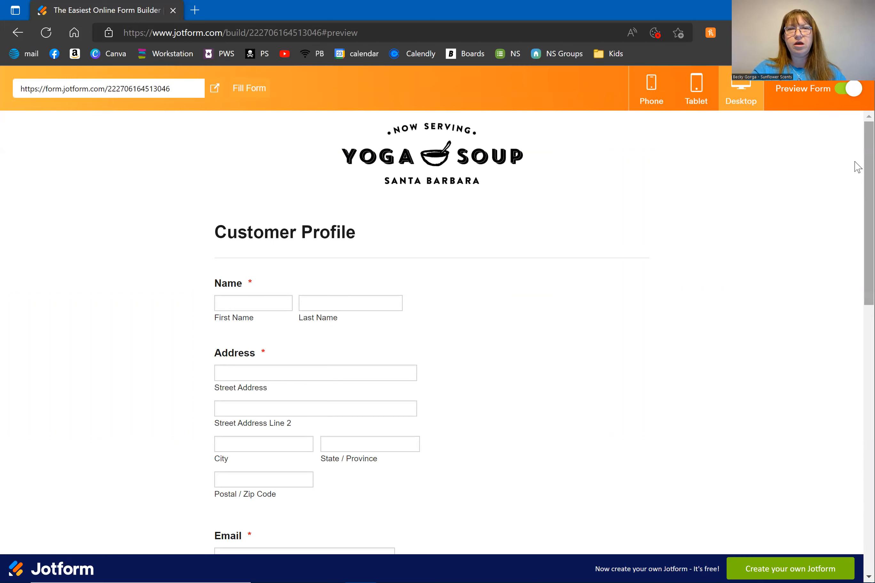
{"action": "scroll", "coordinate": [853, 219], "scroll_direction": "down", "scroll_amount": 5}
{"action": "scroll", "coordinate": [857, 260], "scroll_direction": "down", "scroll_amount": 12}
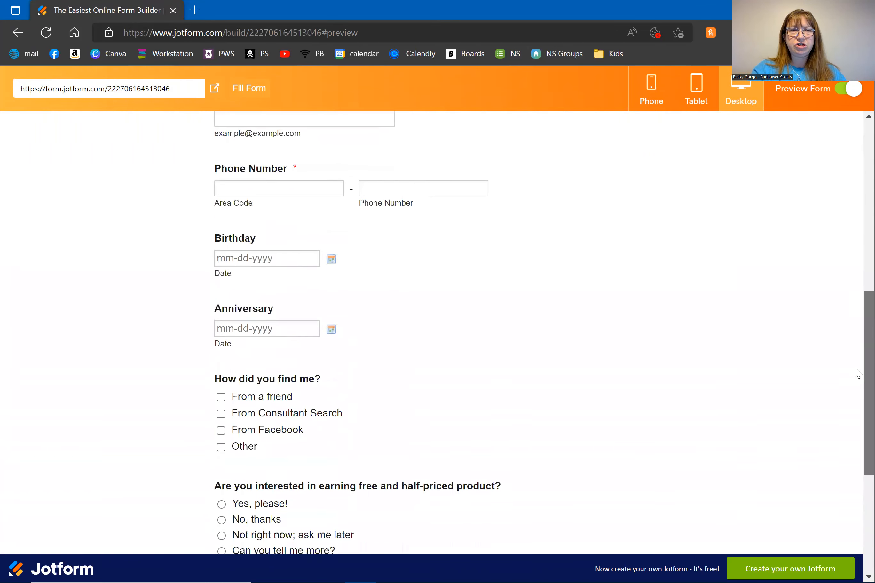
{"action": "scroll", "coordinate": [835, 121], "scroll_direction": "up", "scroll_amount": 17}
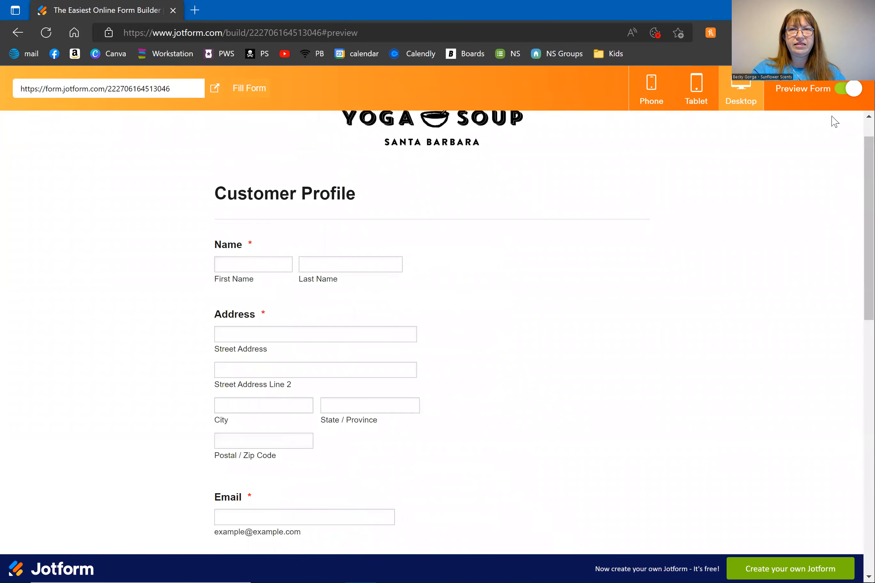
{"action": "scroll", "coordinate": [855, 174], "scroll_direction": "up", "scroll_amount": 1}
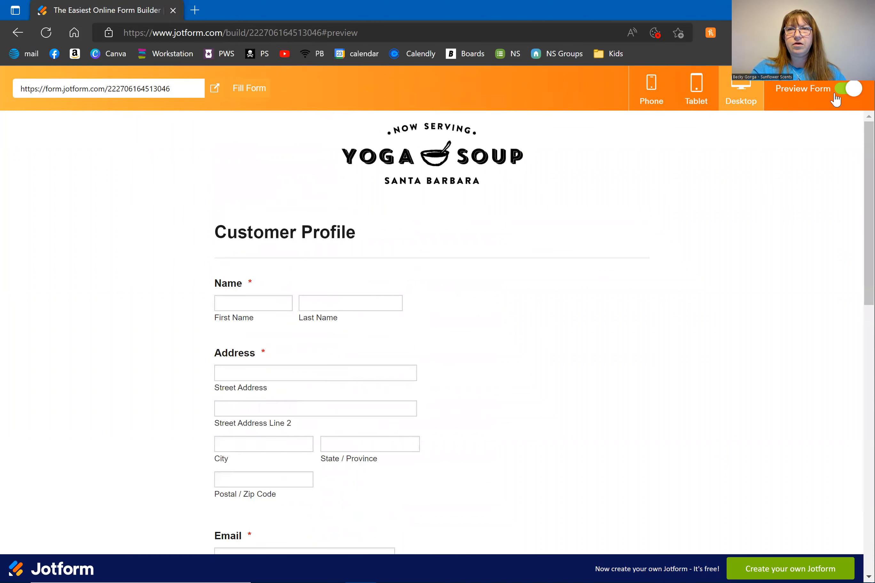
{"action": "left_click", "coordinate": [852, 88]}
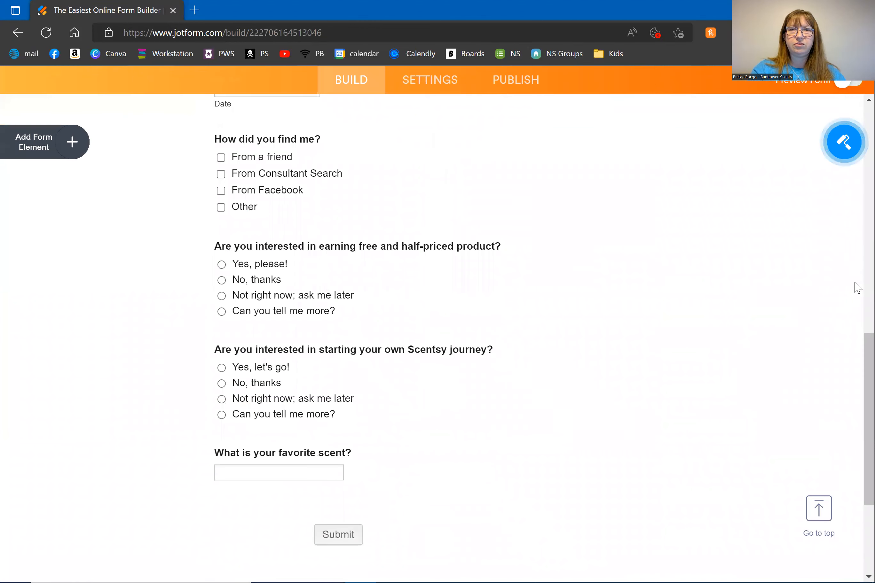
Step: Try to add the yellow sunflower picture from the saved images as the form's logo
{"action": "scroll", "coordinate": [854, 346], "scroll_direction": "up", "scroll_amount": 15}
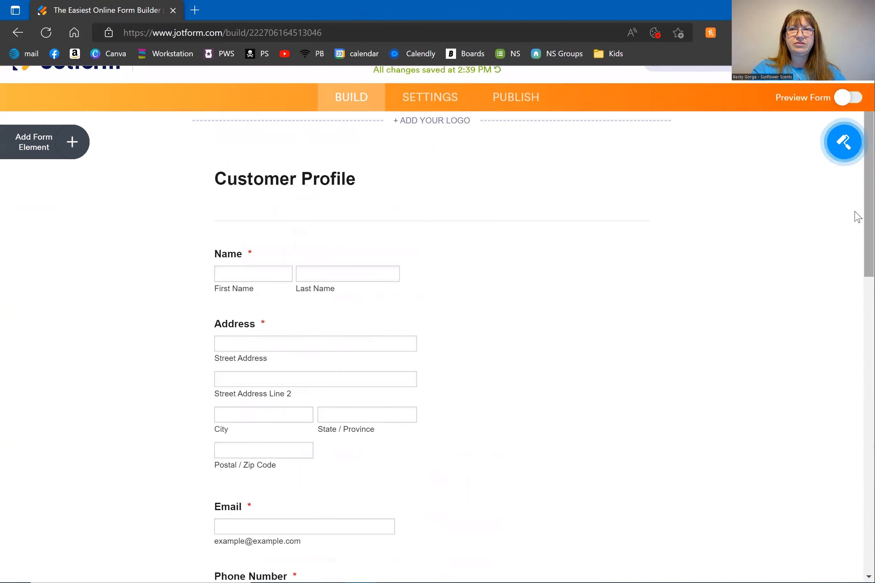
{"action": "left_click", "coordinate": [433, 165]}
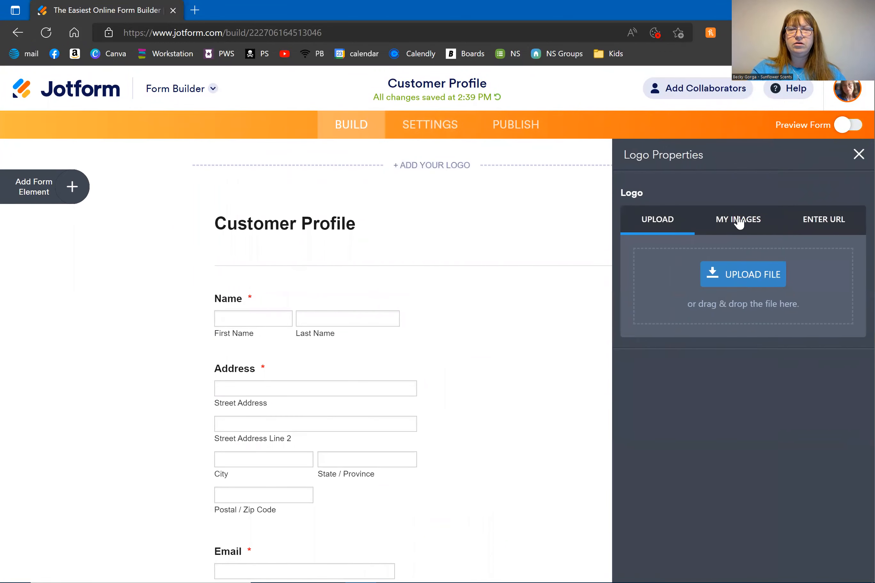
{"action": "left_click", "coordinate": [733, 222]}
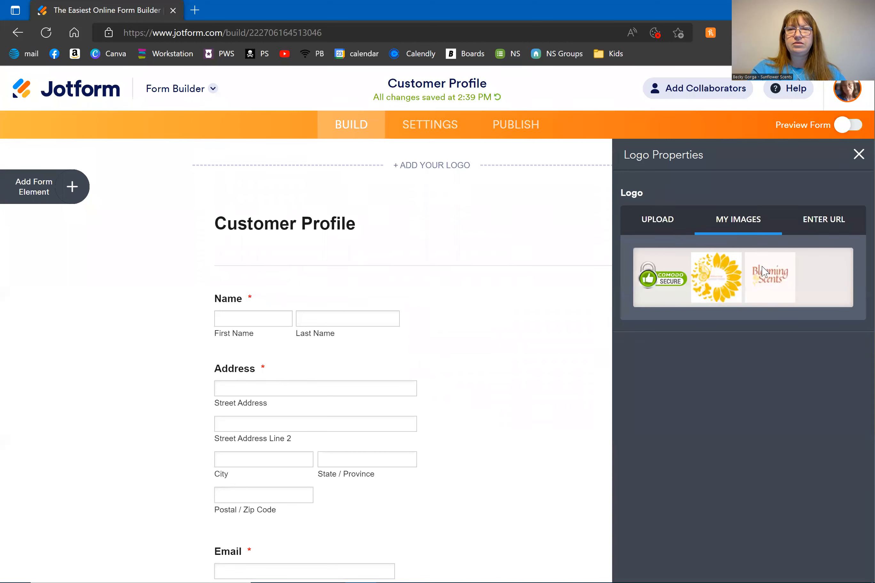
{"action": "left_click", "coordinate": [702, 286]}
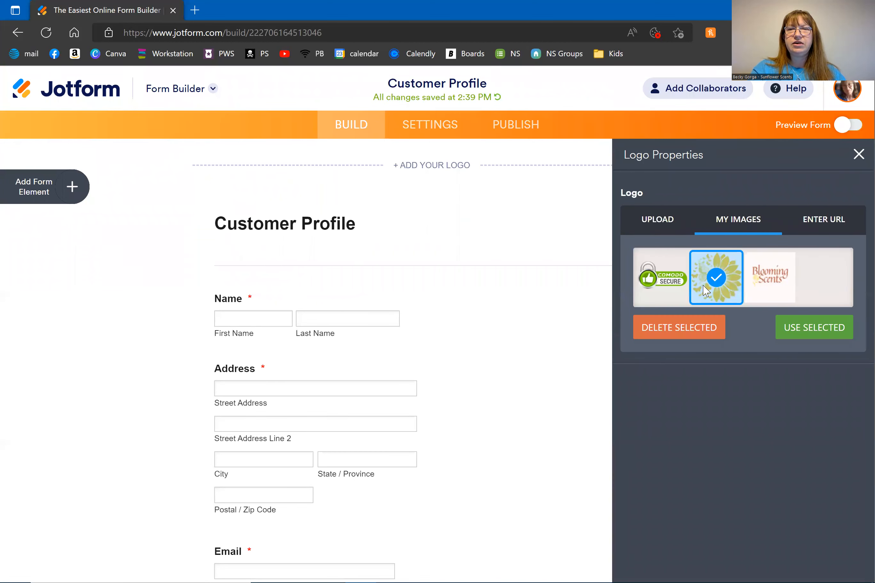
{"action": "left_click", "coordinate": [804, 332]}
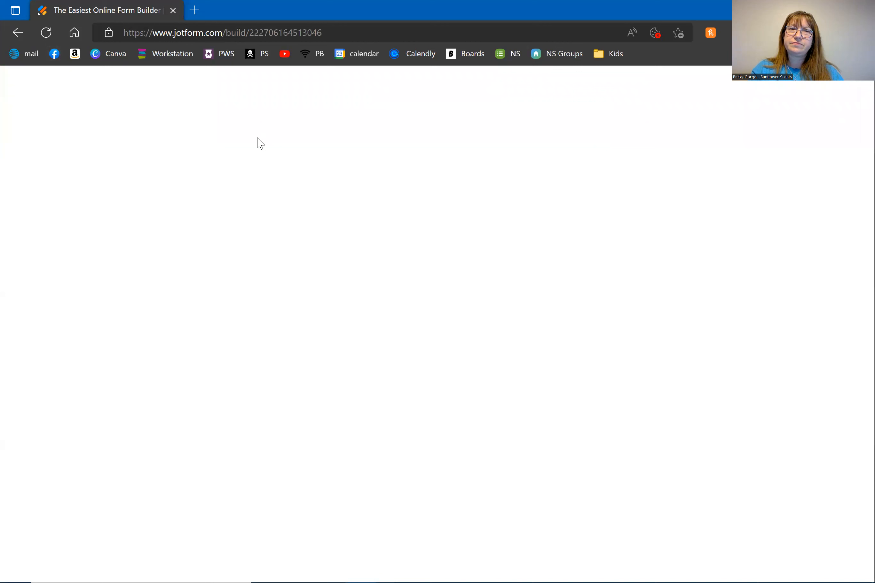
Step: Reload the form builder page and check the Customer Profile form from the heading to the Submit button
{"action": "left_click", "coordinate": [50, 28]}
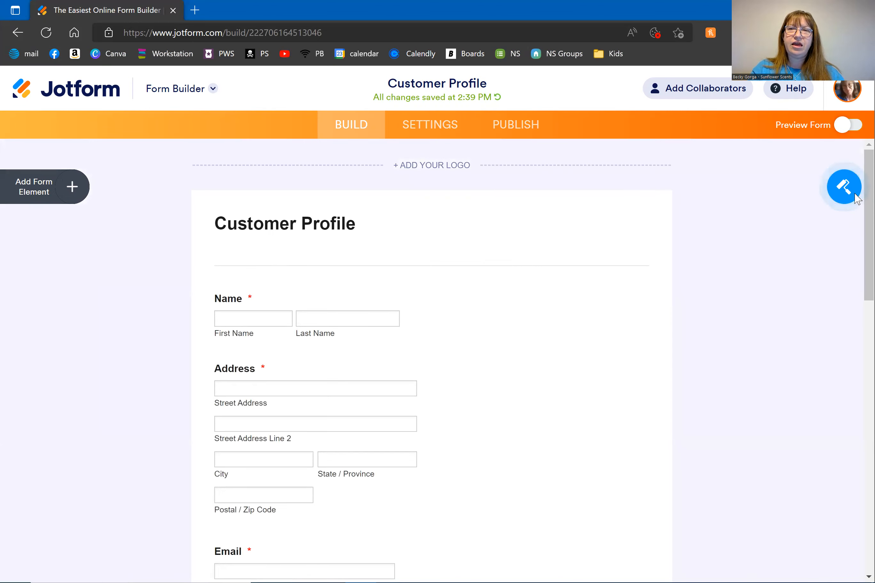
{"action": "scroll", "coordinate": [854, 279], "scroll_direction": "down", "scroll_amount": 10}
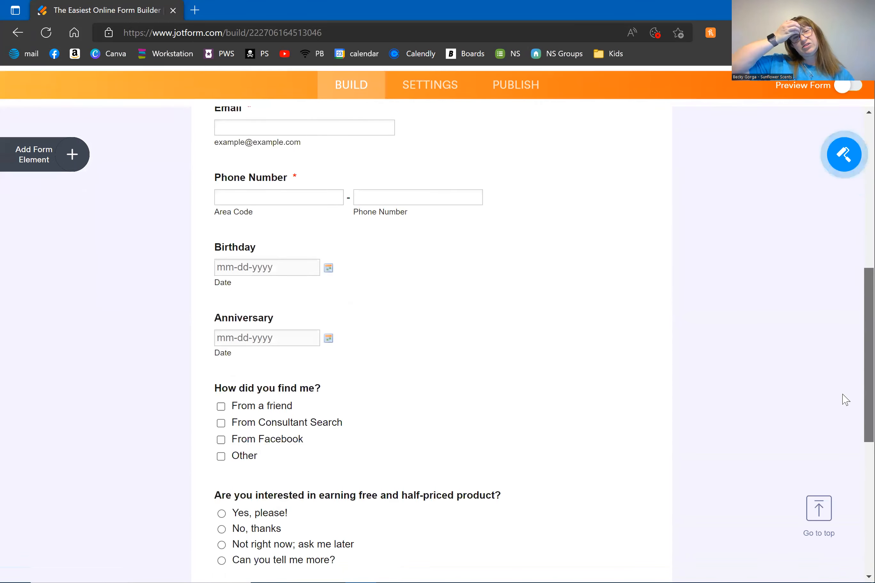
{"action": "scroll", "coordinate": [843, 398], "scroll_direction": "down", "scroll_amount": 5}
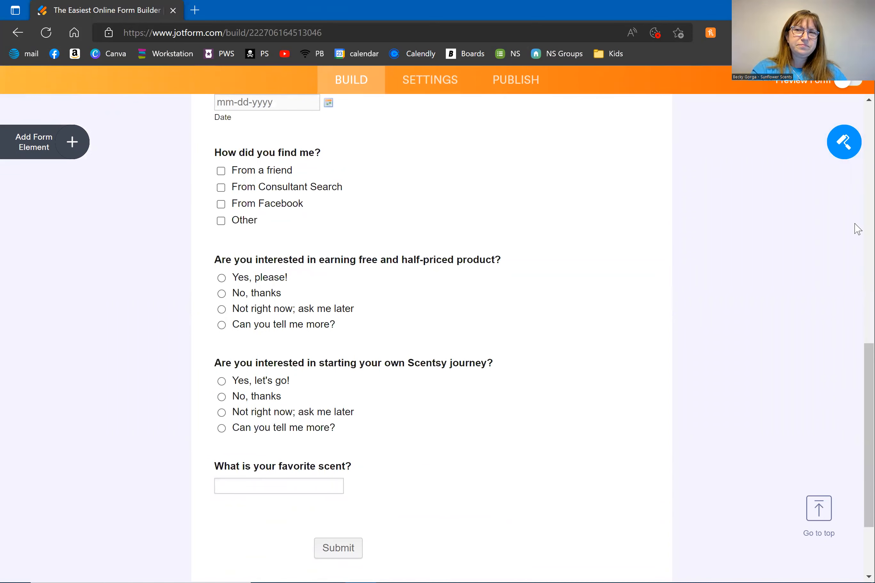
{"action": "scroll", "coordinate": [854, 270], "scroll_direction": "up", "scroll_amount": 15}
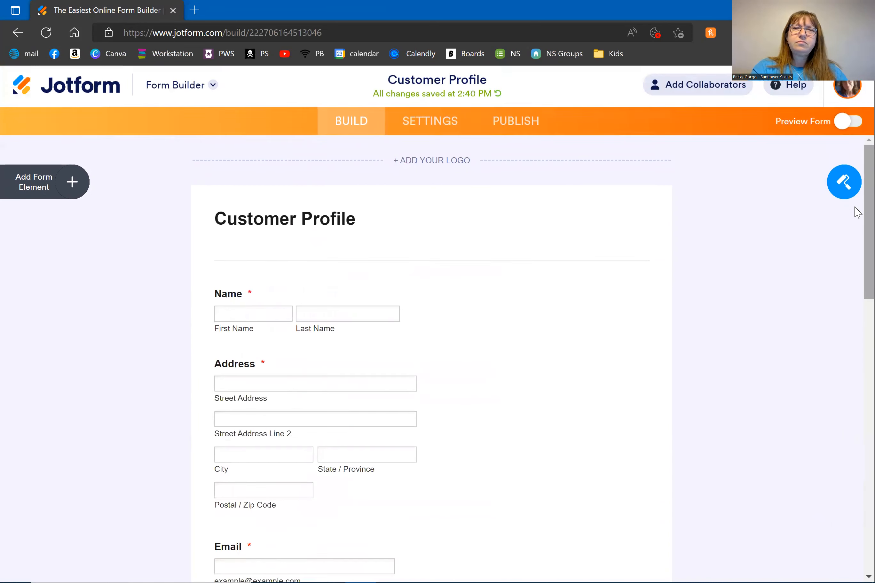